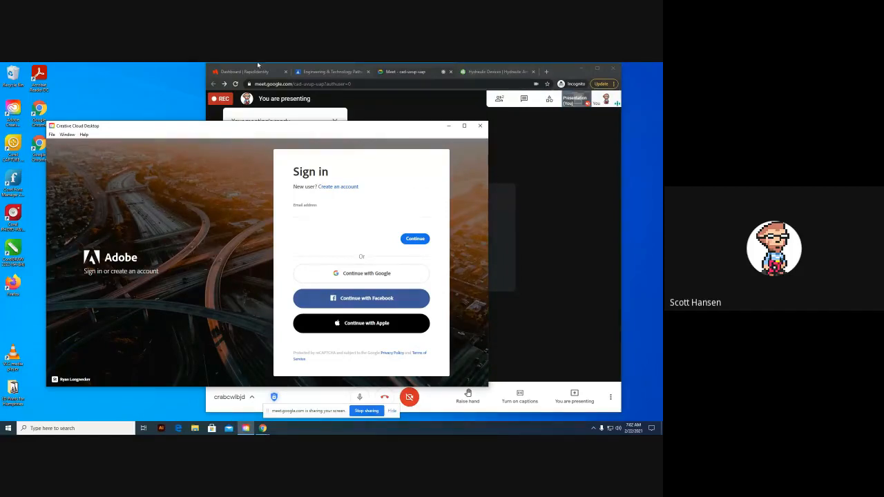
Sign in to Creative Cloud with the school email as a Company or School Account.
drag(205, 126, 232, 123)
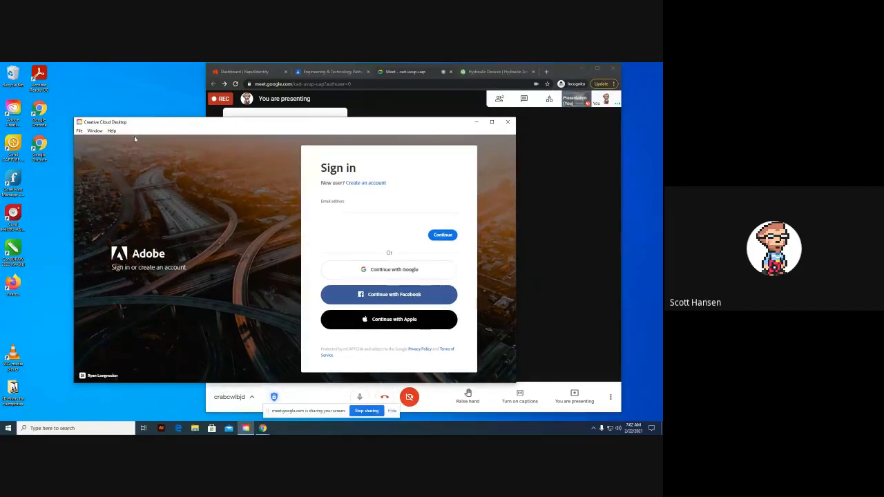
click(370, 207)
click(14, 122)
click(351, 201)
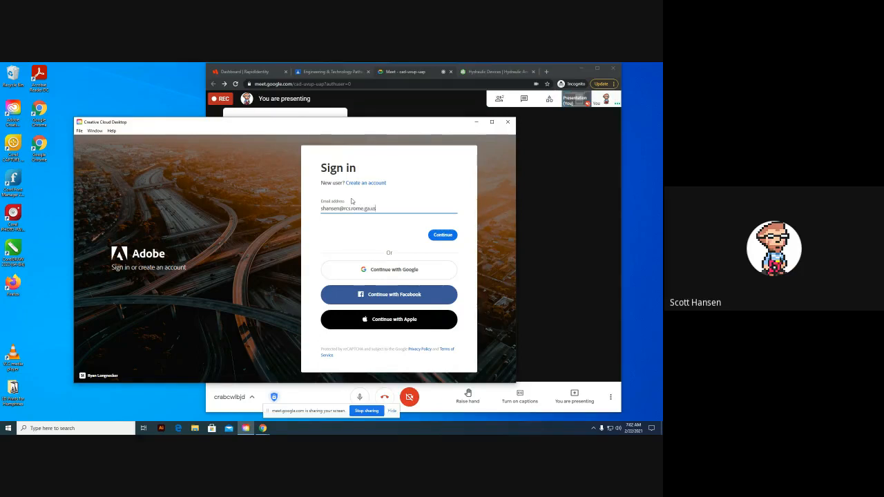
key(Return)
click(388, 269)
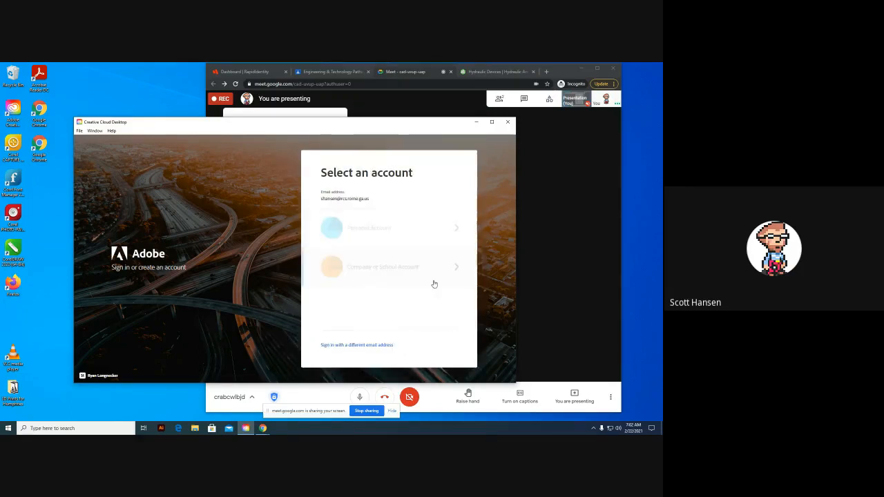
click(434, 247)
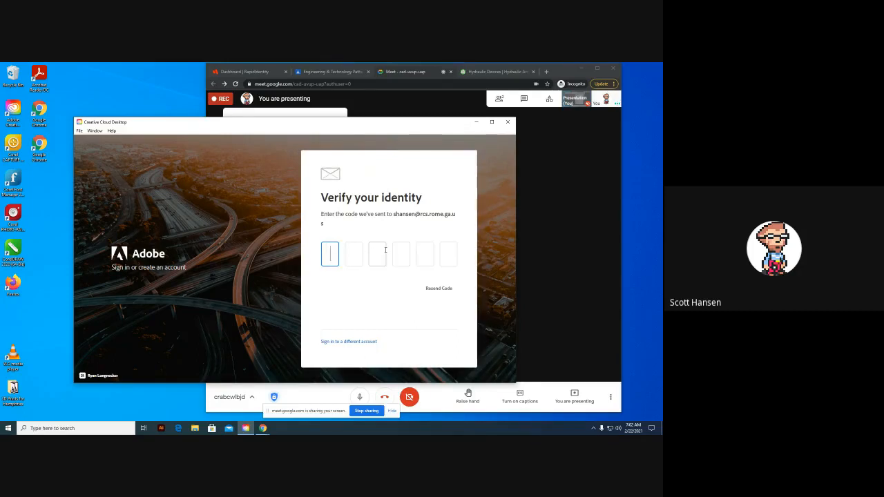
Open the Adobe verification-code email in Gmail.
click(251, 74)
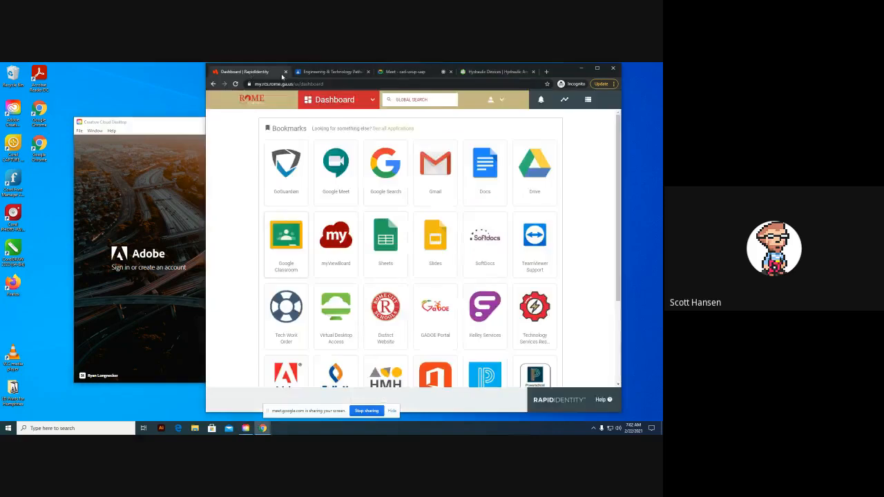
click(426, 163)
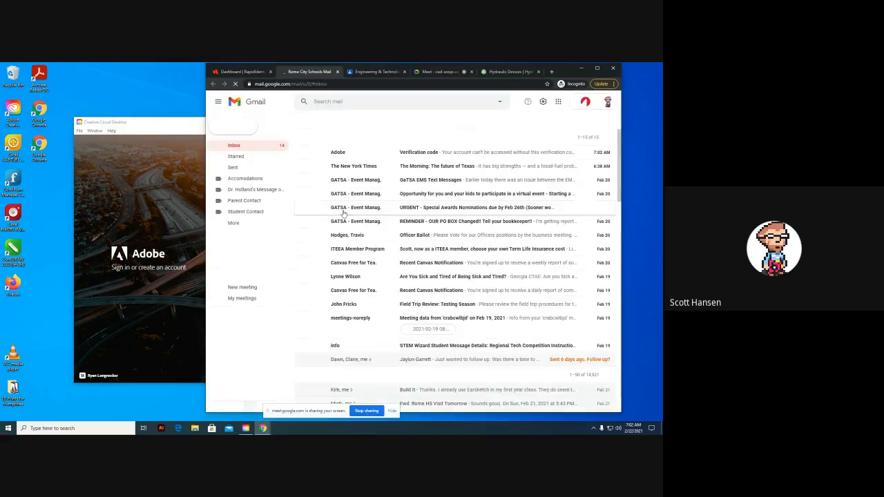
click(434, 153)
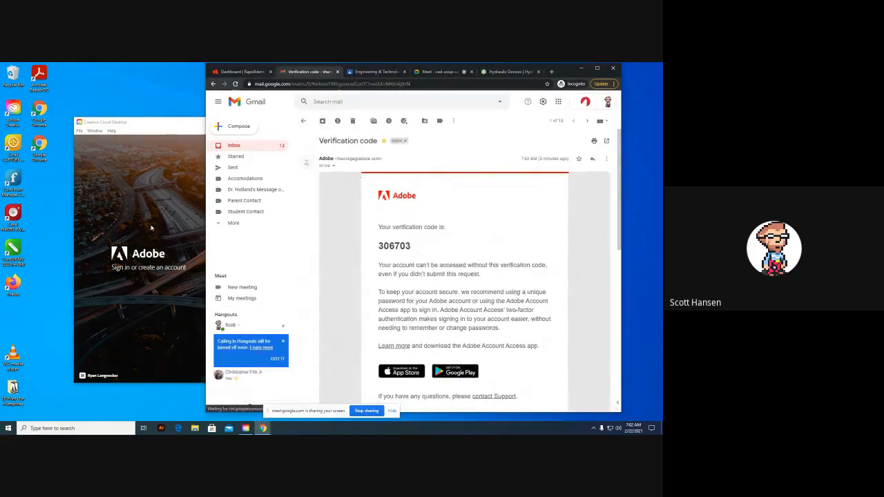
click(141, 219)
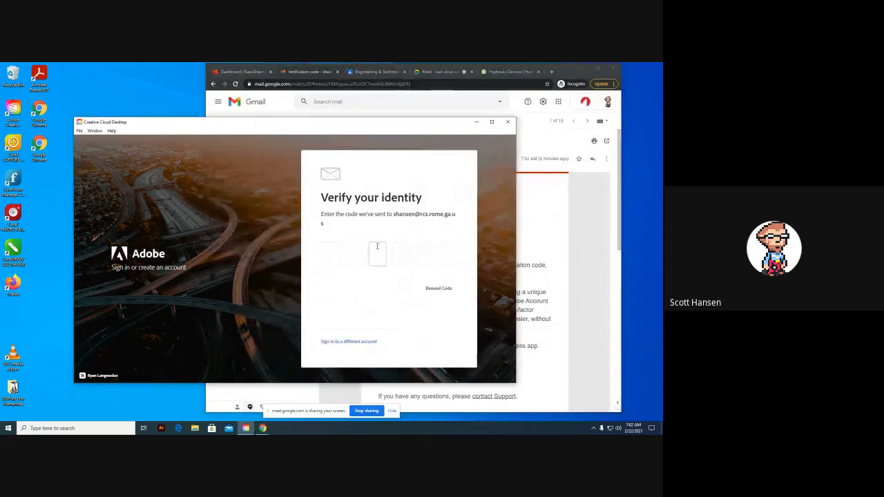
Enter the six-digit verification code from the email.
drag(386, 122, 214, 114)
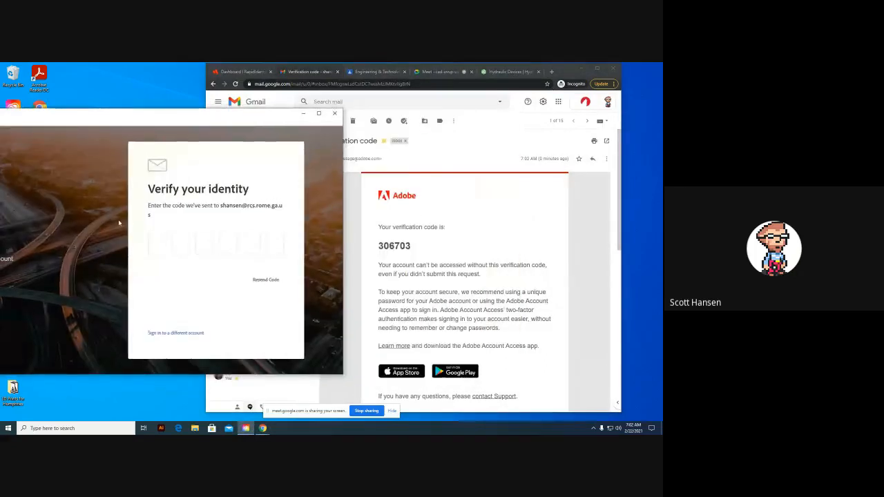
click(156, 235)
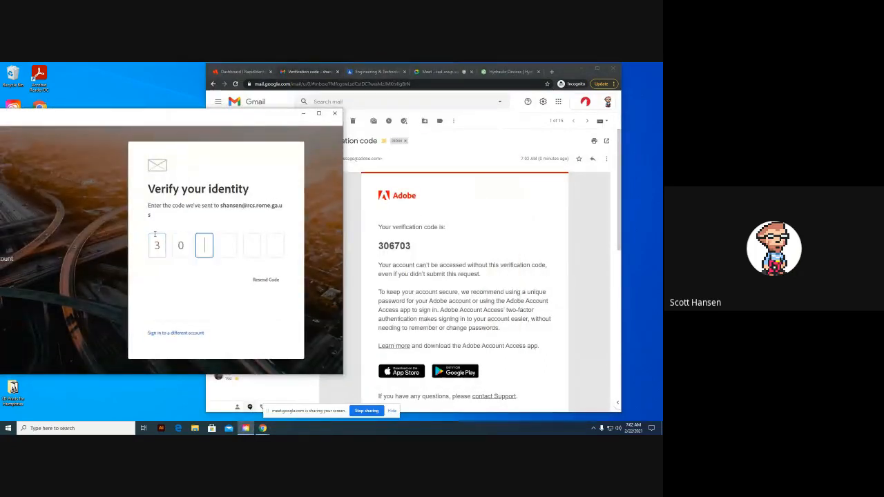
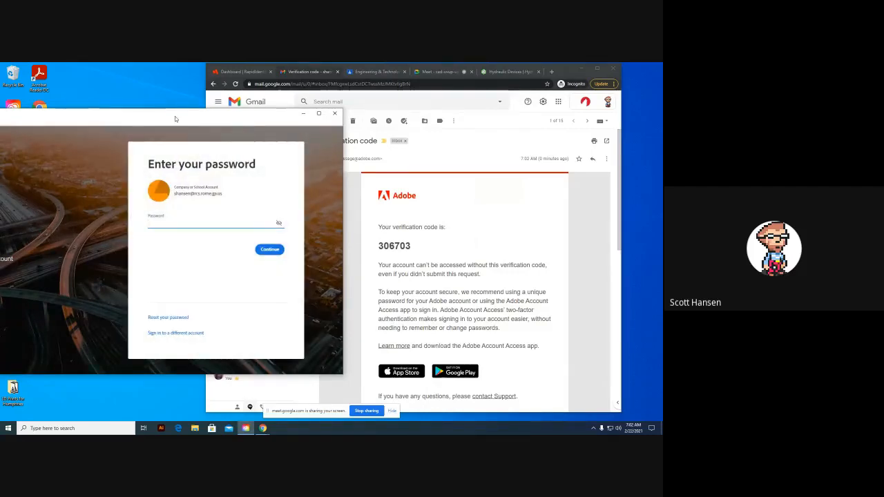
Enter the account password and submit it.
drag(174, 116, 389, 116)
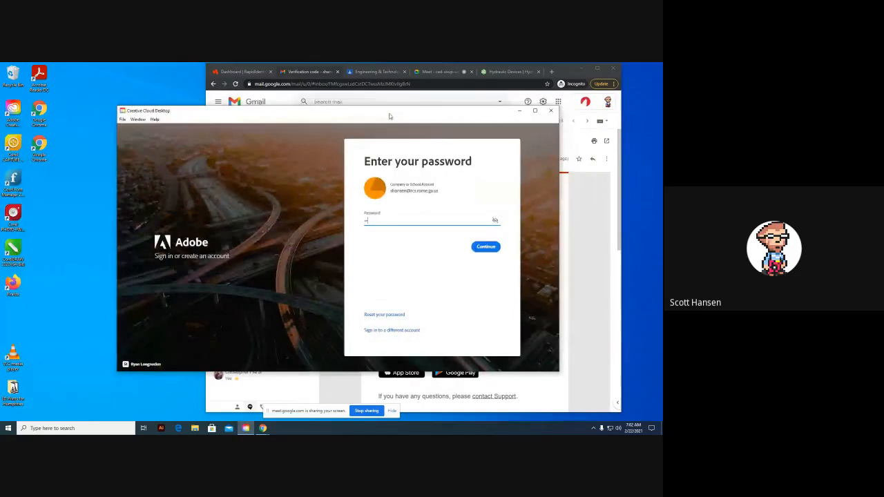
text(••)
key(Return)
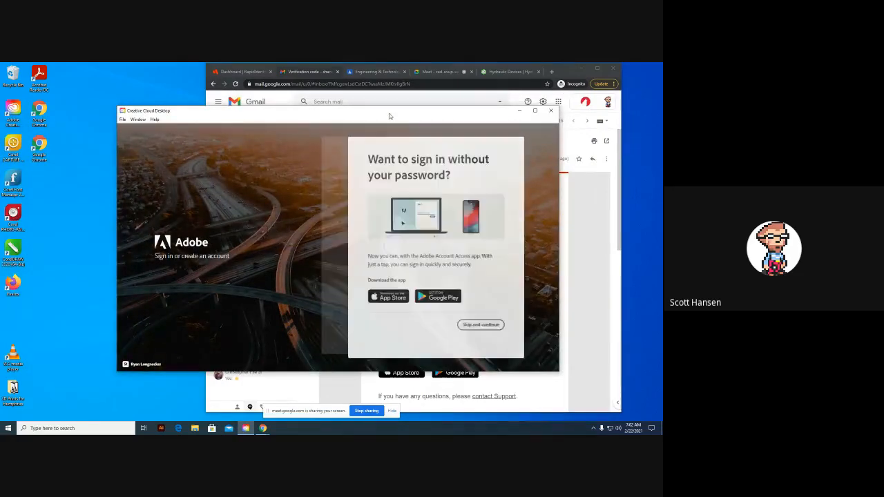
Skip the passwordless sign-in offer, then launch Illustrator from the All apps list.
click(477, 324)
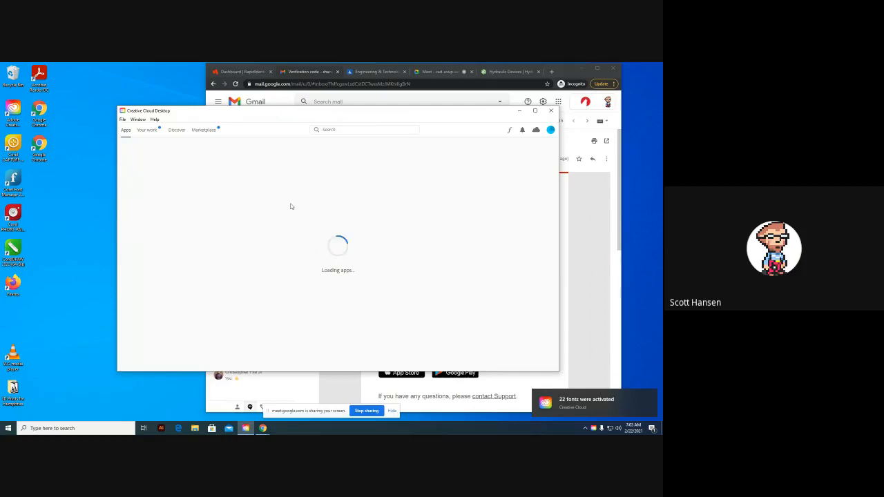
drag(284, 118, 241, 127)
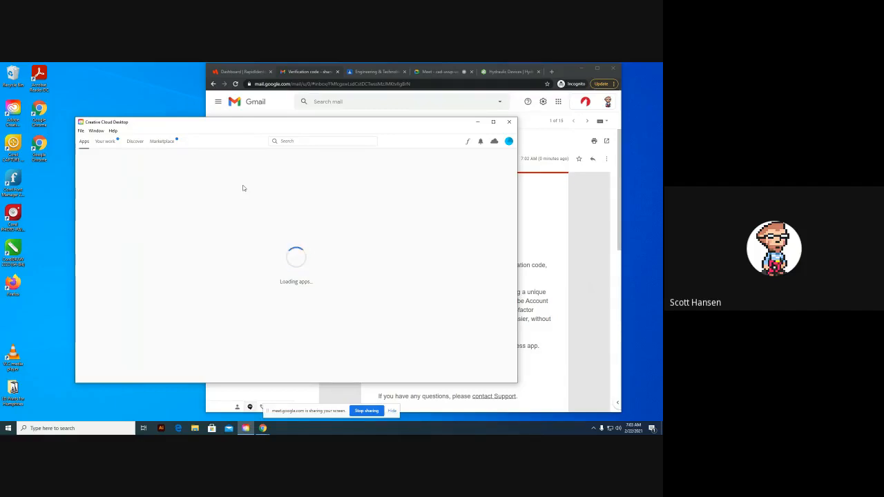
click(82, 131)
click(174, 125)
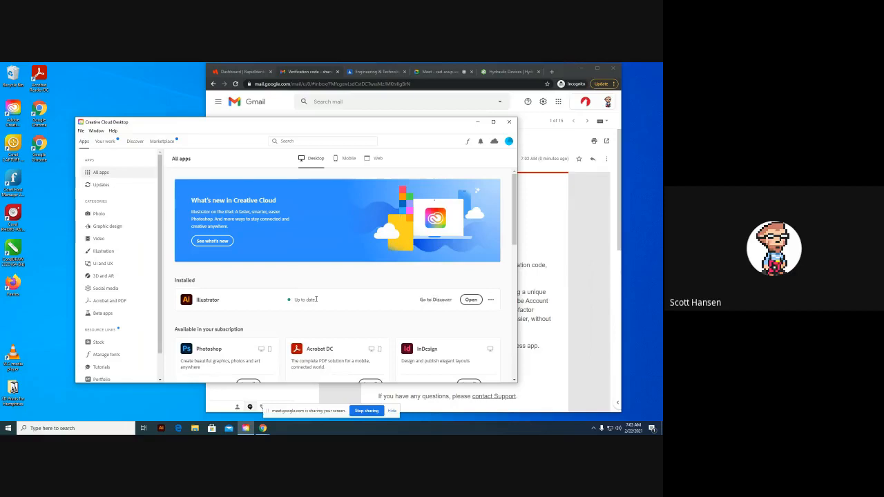
click(471, 299)
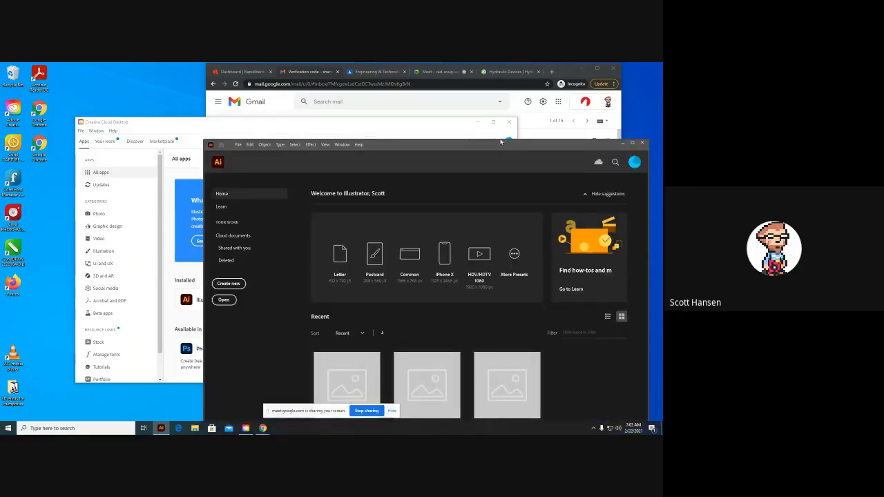
drag(437, 145, 398, 97)
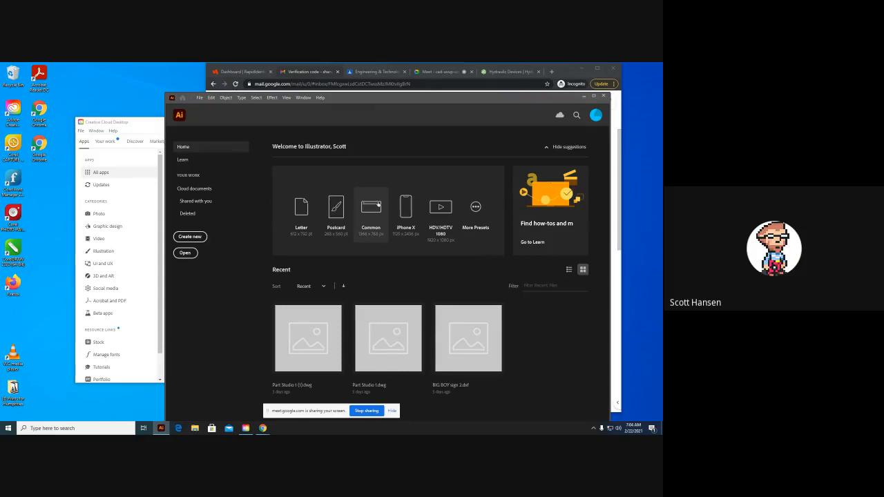
drag(501, 105, 434, 82)
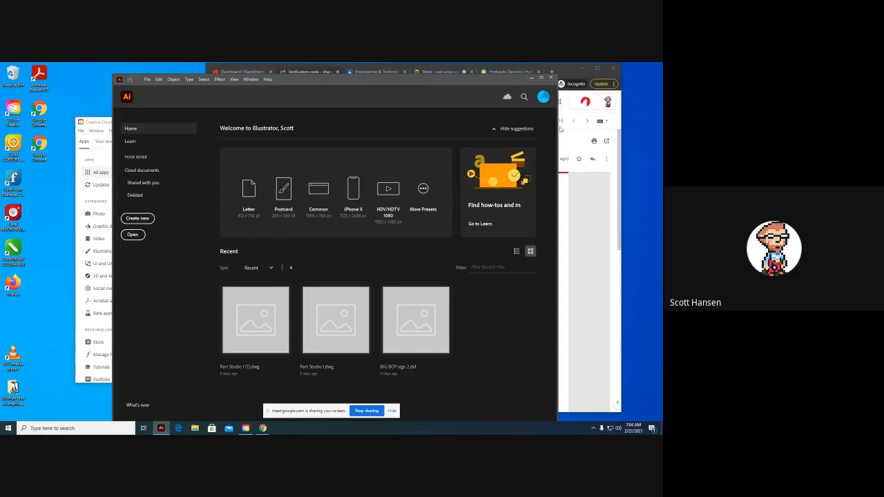
drag(555, 129, 605, 129)
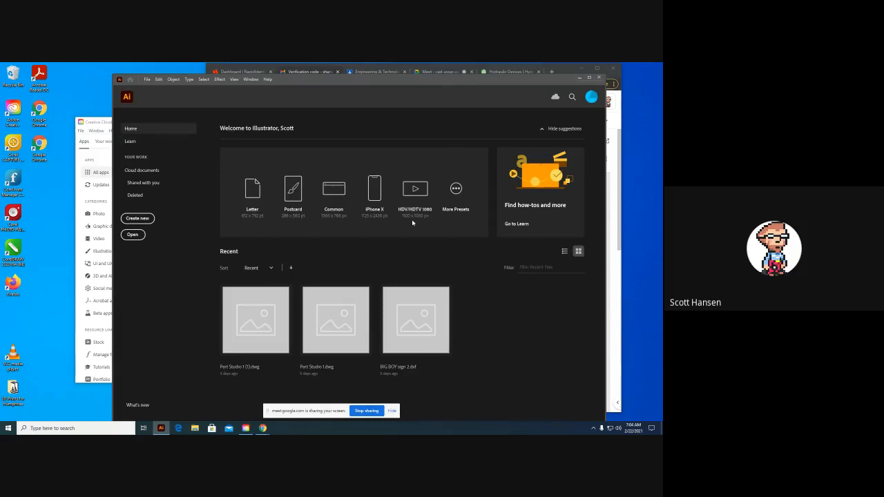
Start a new document with width 12 in and height 6 in.
click(138, 218)
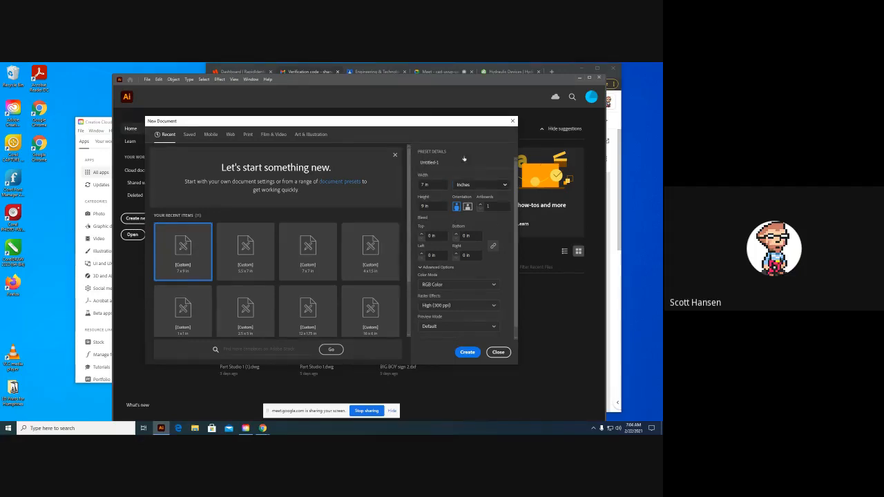
click(429, 184)
click(429, 205)
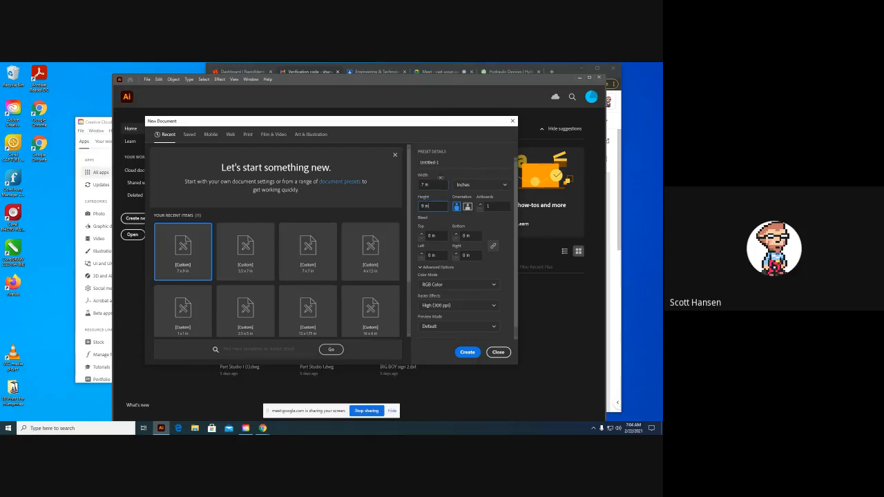
click(434, 183)
text(12)
click(427, 205)
text(6)
Keep inches and RGB colour mode, and create the document.
click(471, 184)
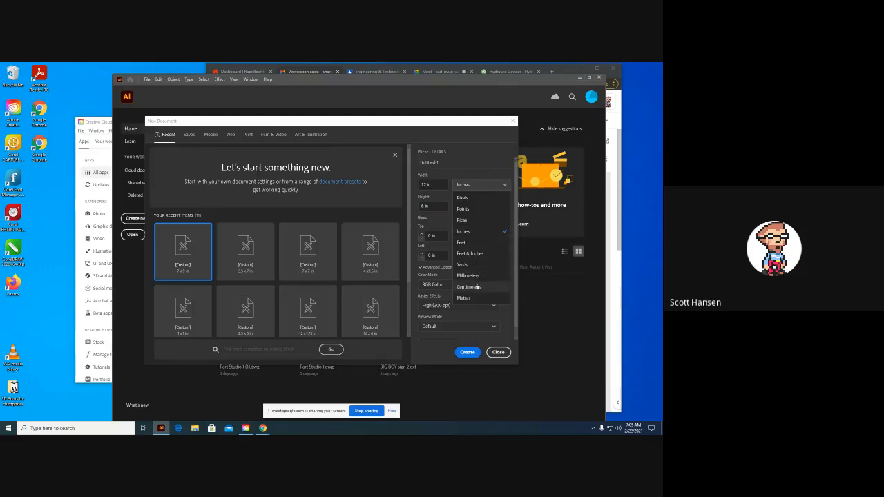
click(480, 235)
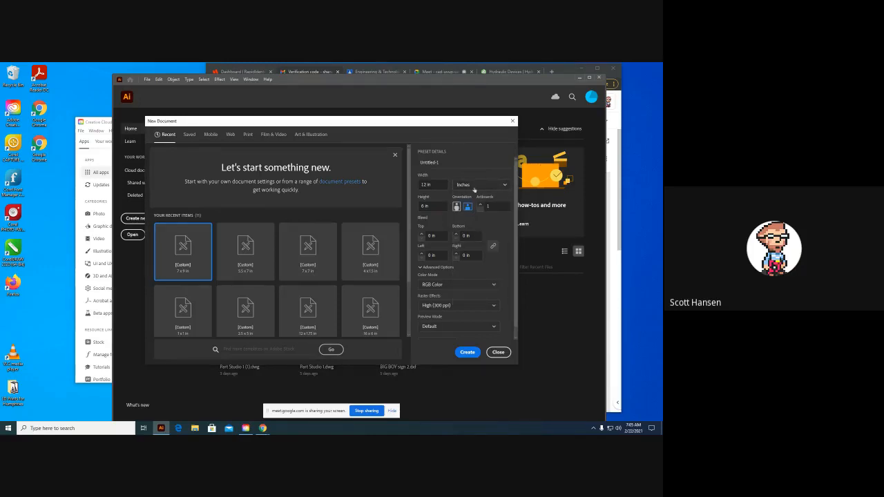
click(439, 285)
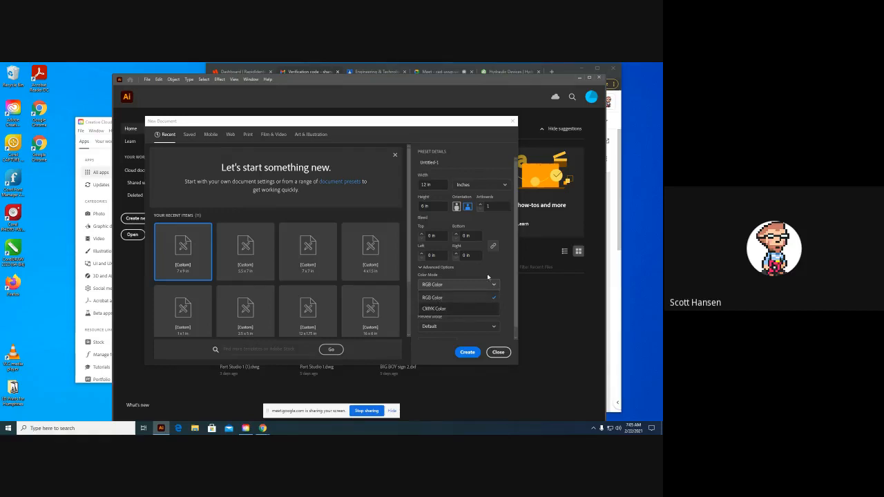
click(442, 298)
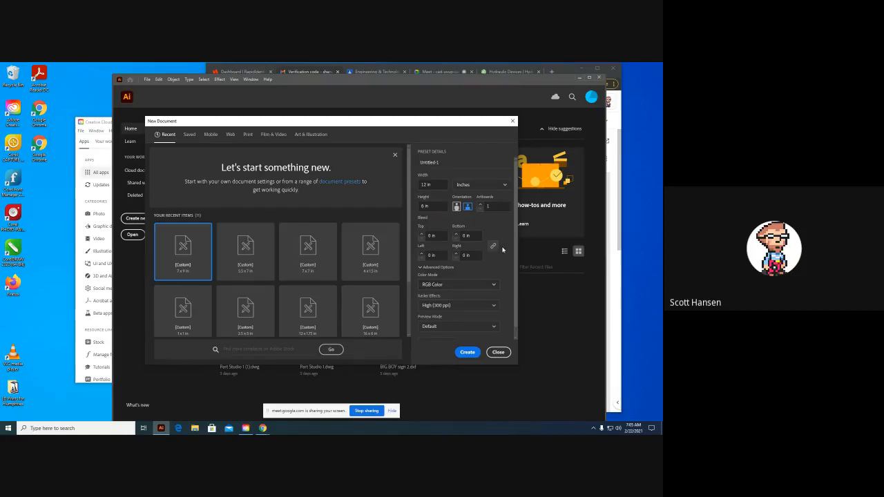
scroll(441, 262, down, 1)
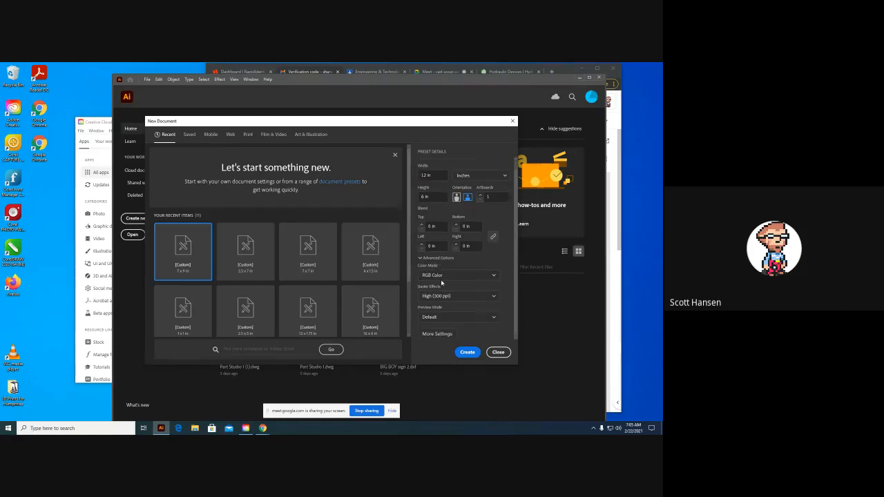
click(468, 352)
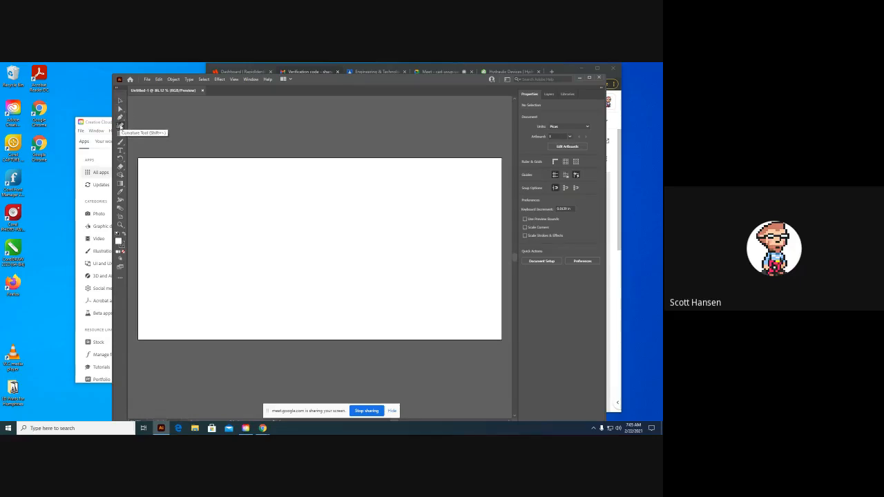
Draw a straight path with a curved bend at its end using the Pen tool.
click(121, 117)
click(157, 184)
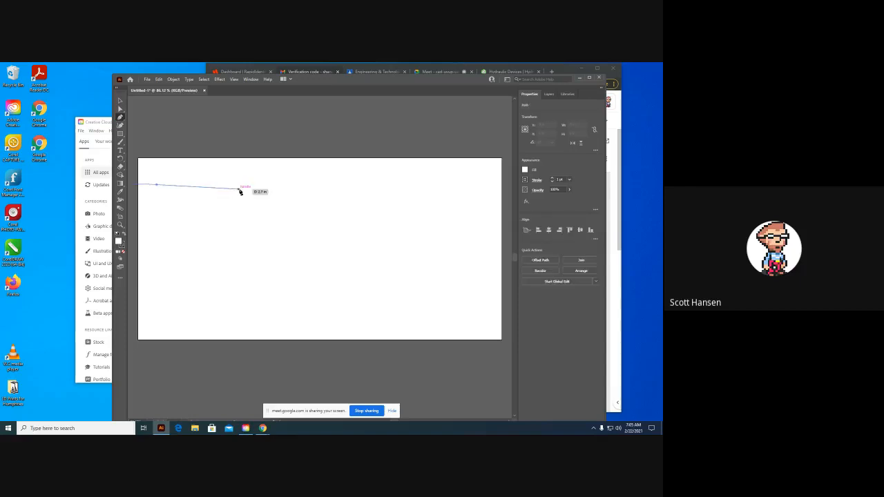
click(240, 189)
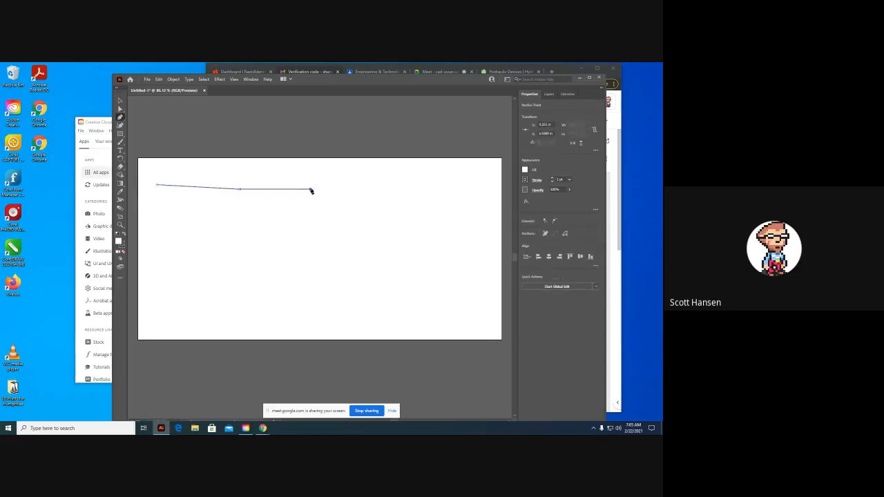
click(312, 189)
drag(321, 233, 382, 195)
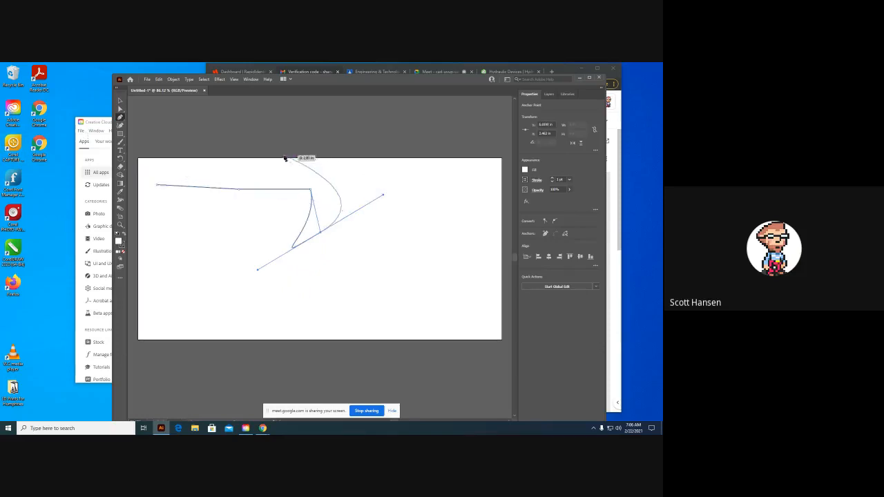
key(Escape)
key(v)
click(232, 212)
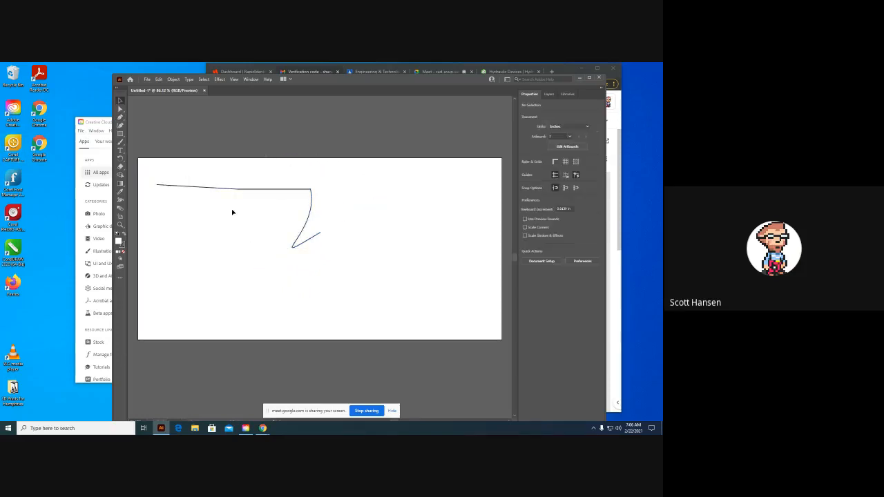
Draw a five-pointed star to the right of the curve.
click(122, 138)
drag(122, 138, 150, 158)
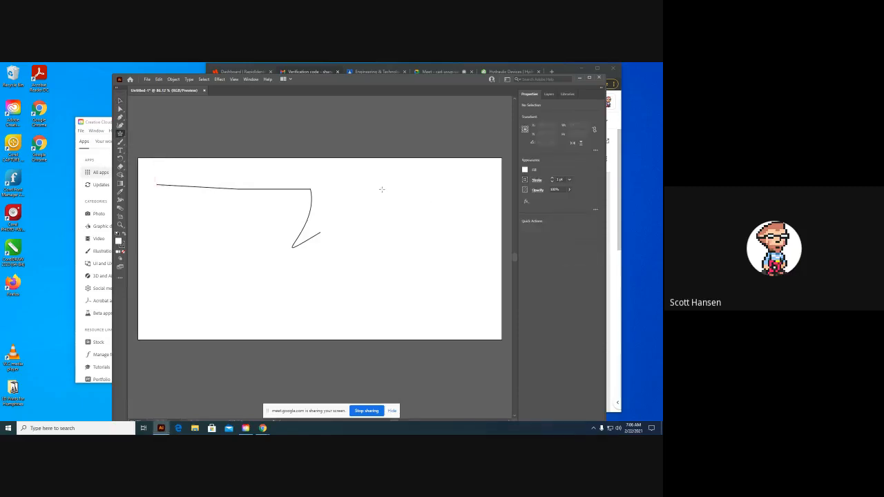
drag(365, 188, 391, 206)
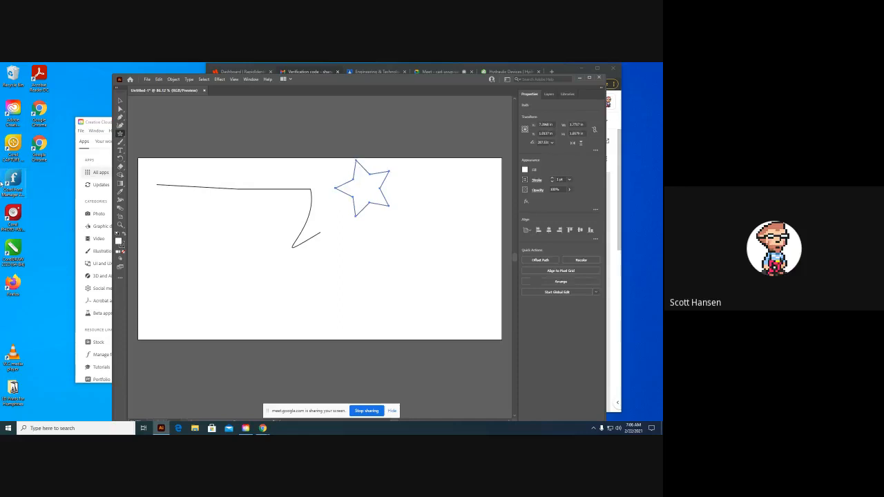
click(120, 151)
Create a text area below the drawings containing 'this is' and select it.
drag(169, 262, 380, 308)
text(this is the text)
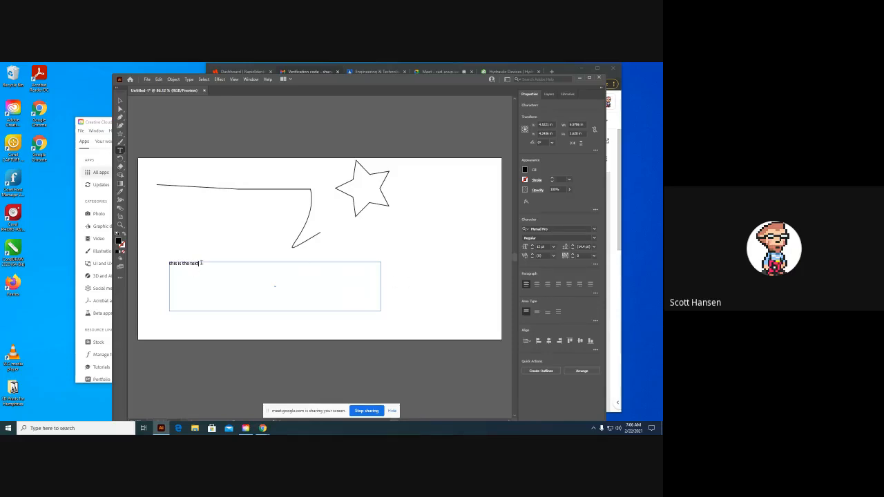
drag(201, 263, 156, 262)
Set the text to Rockwell Extra Bold at 100 pt.
click(587, 229)
click(577, 302)
click(542, 247)
click(553, 246)
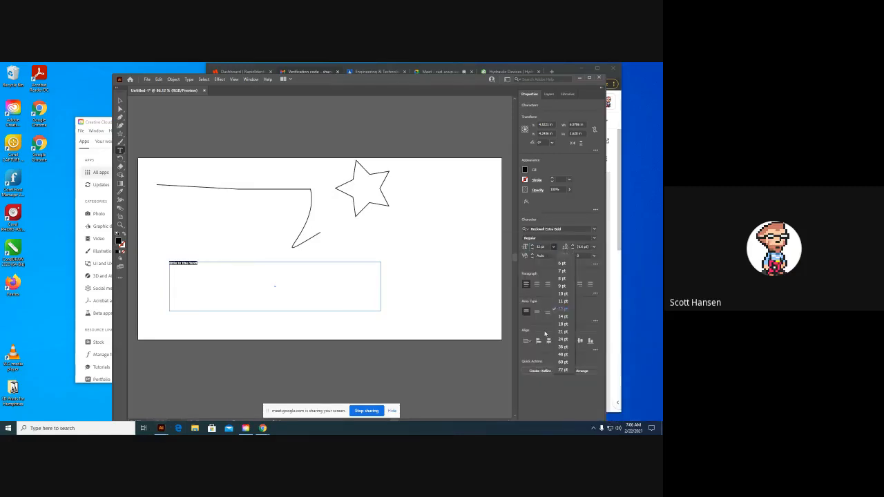
click(565, 372)
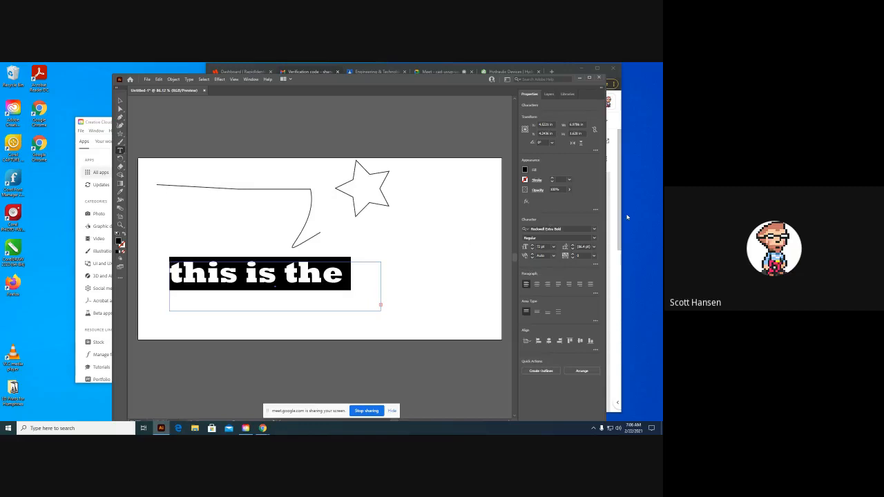
click(537, 229)
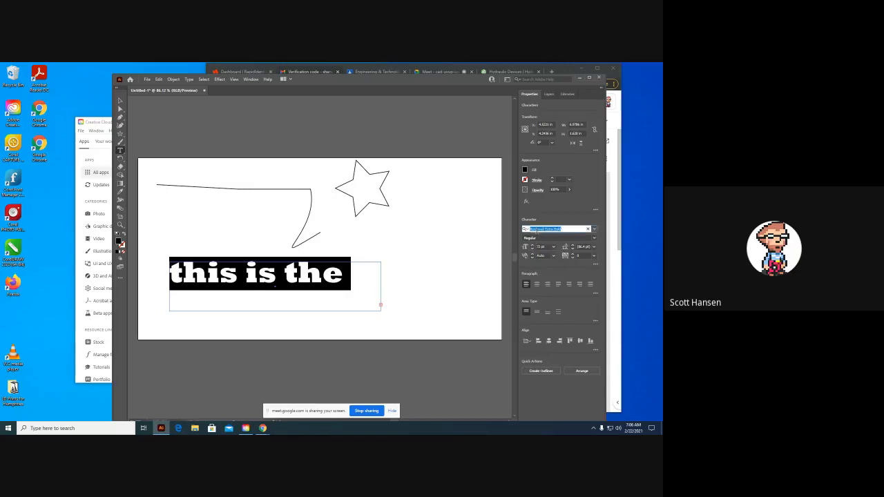
click(540, 246)
text(1)
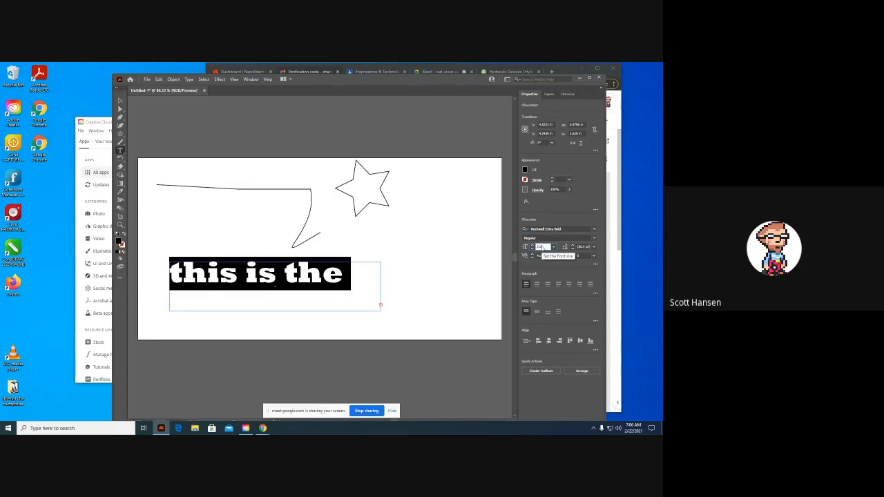
key(Return)
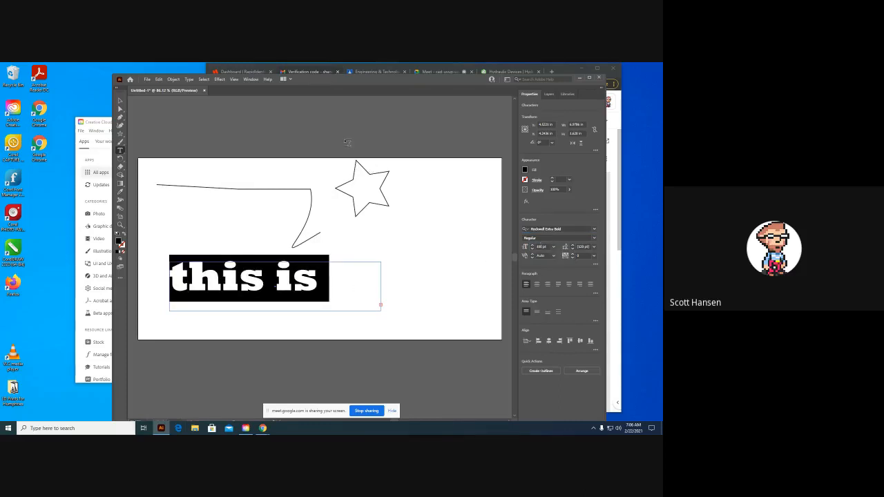
Exit text editing and check the text block by selecting and deselecting it.
key(Escape)
click(307, 160)
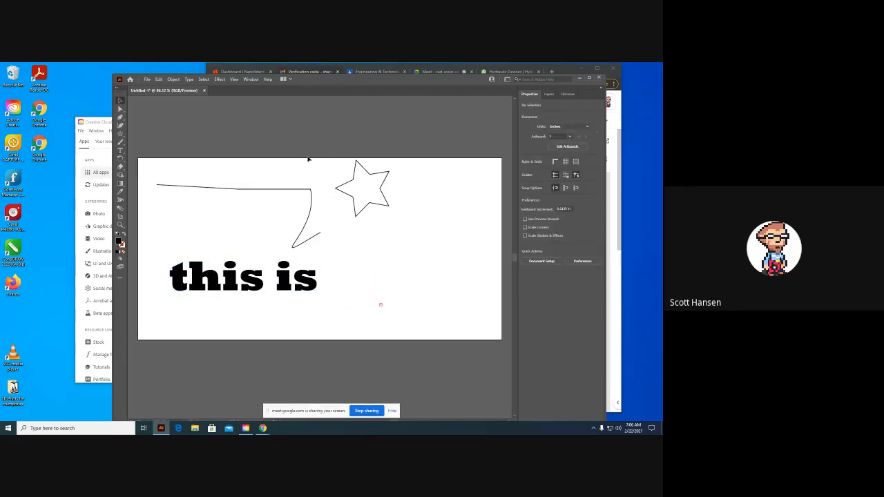
click(252, 283)
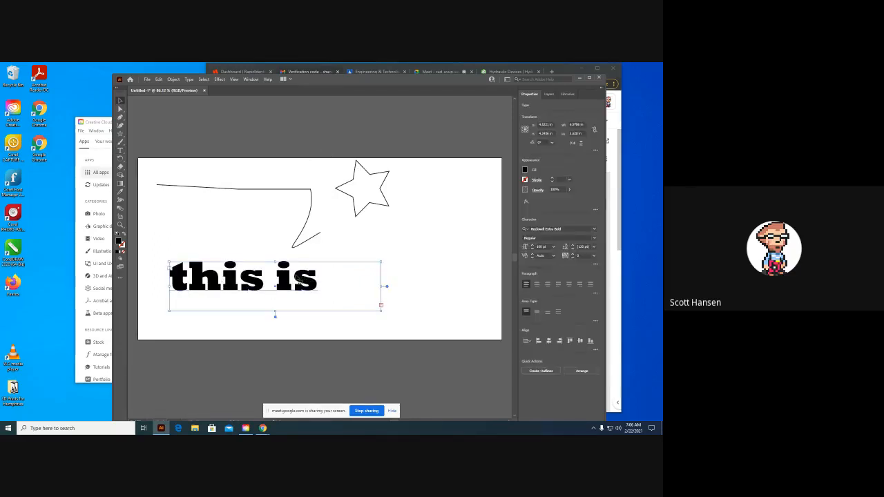
click(368, 251)
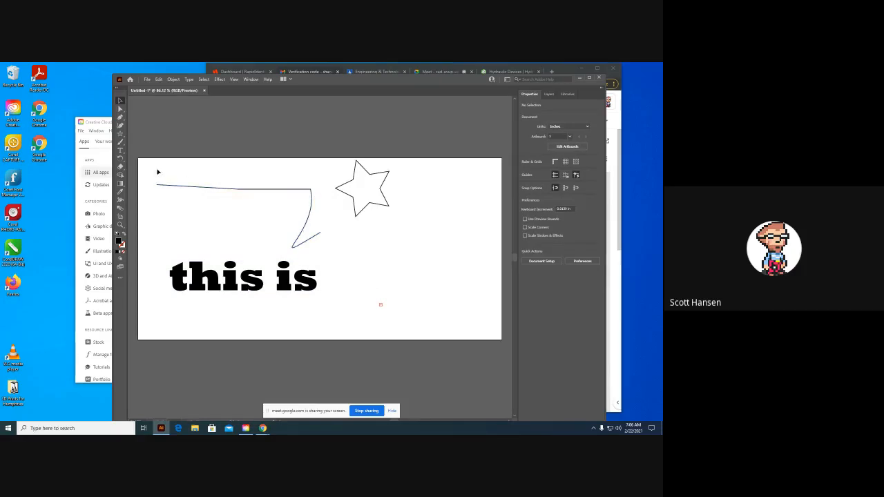
Marquee-select the bent path, star and 'this is' text and delete them.
drag(158, 171, 352, 257)
click(412, 128)
drag(145, 168, 455, 320)
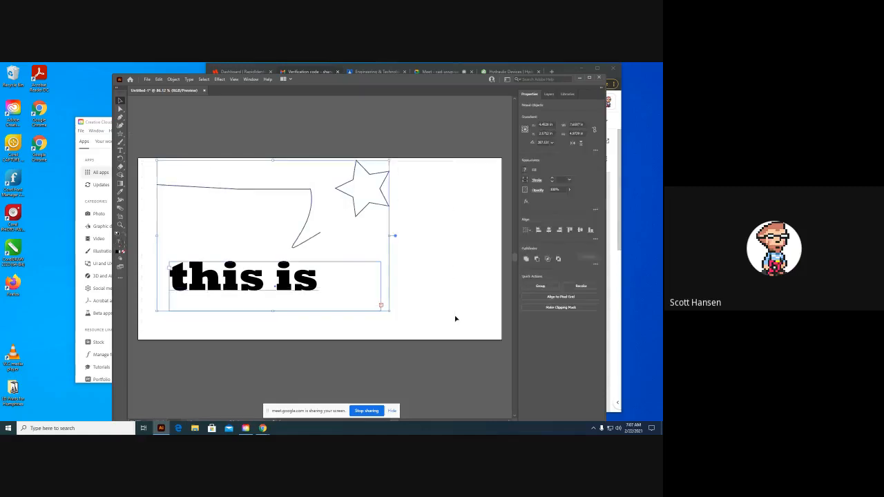
key(Delete)
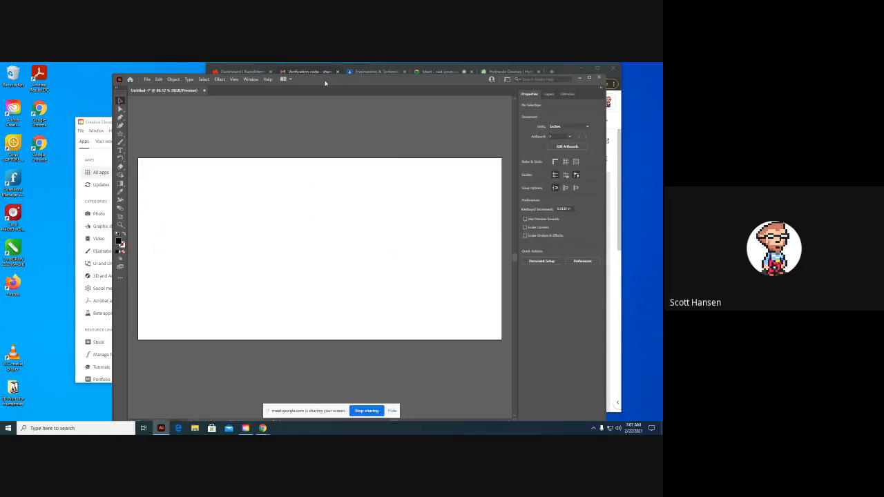
drag(324, 83, 240, 78)
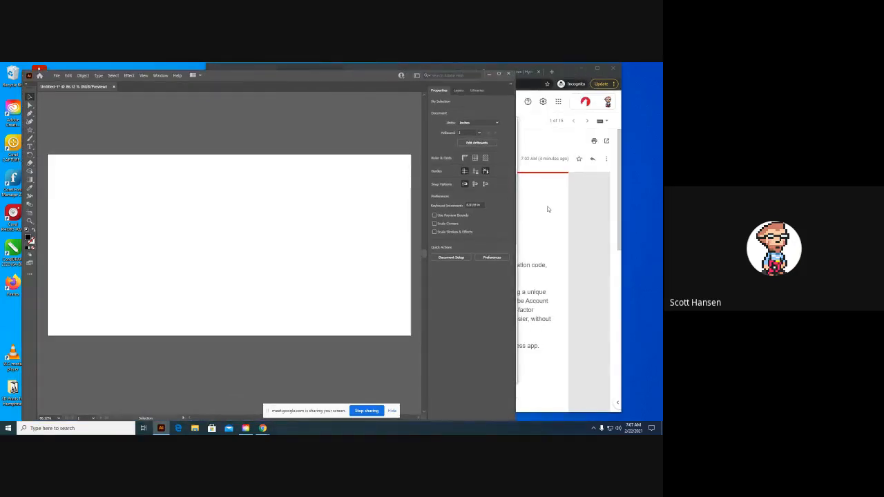
Export the Gripper sketch from the Hydraulic Devices model as DWG 'Hydraulic Arm - Gripper'.
click(566, 203)
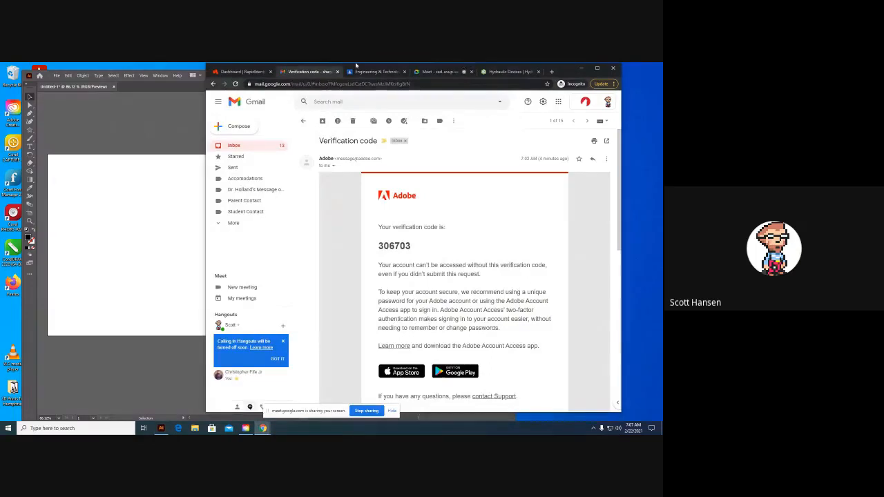
click(514, 72)
drag(462, 195, 465, 213)
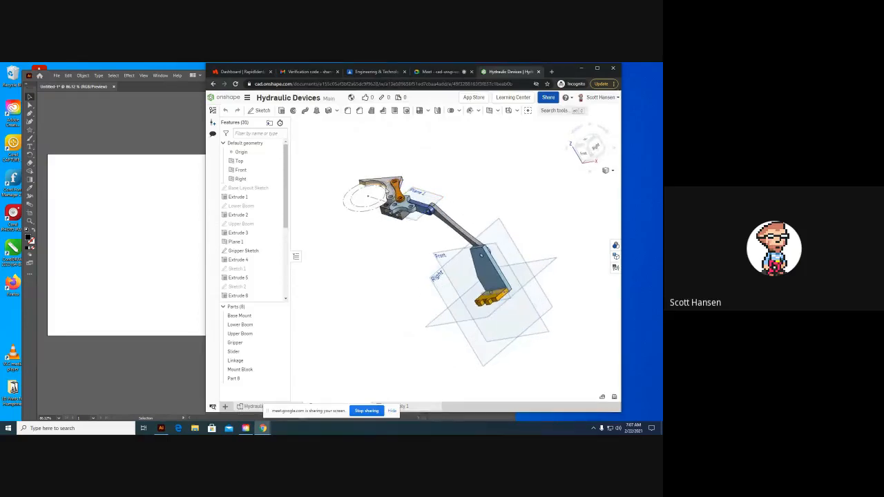
scroll(394, 190, up, 5)
scroll(394, 190, down, 5)
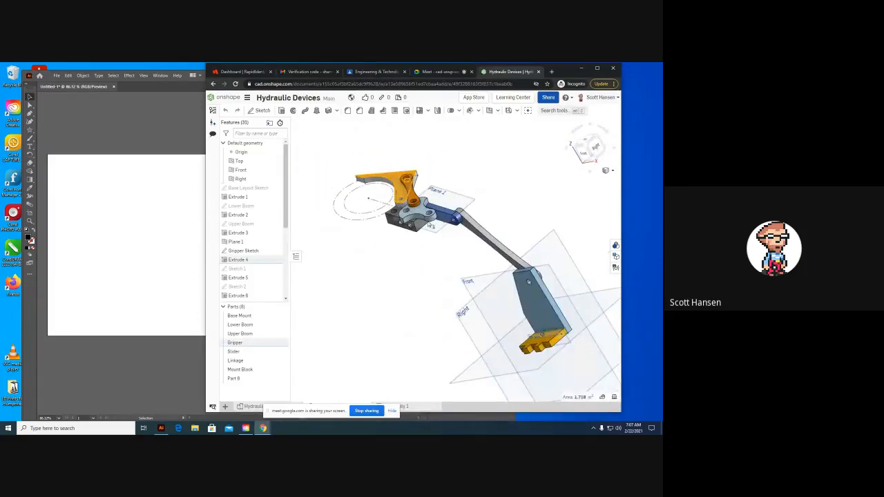
drag(501, 197, 455, 193)
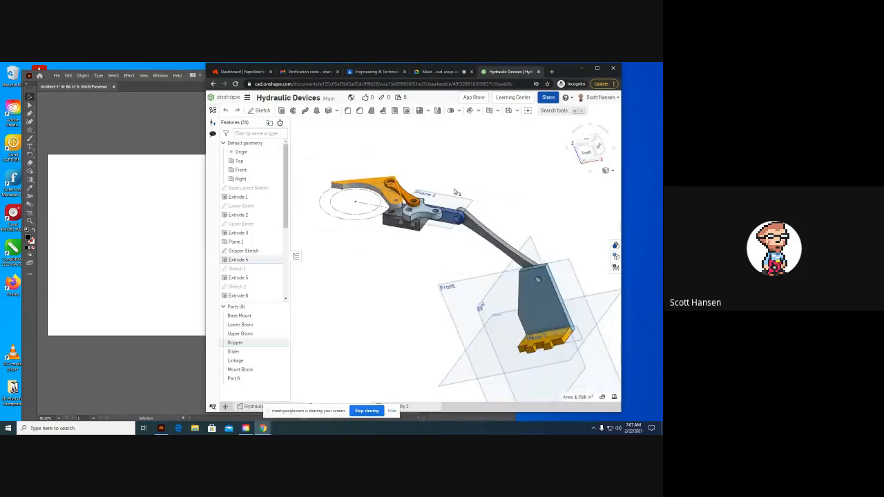
right_click(379, 182)
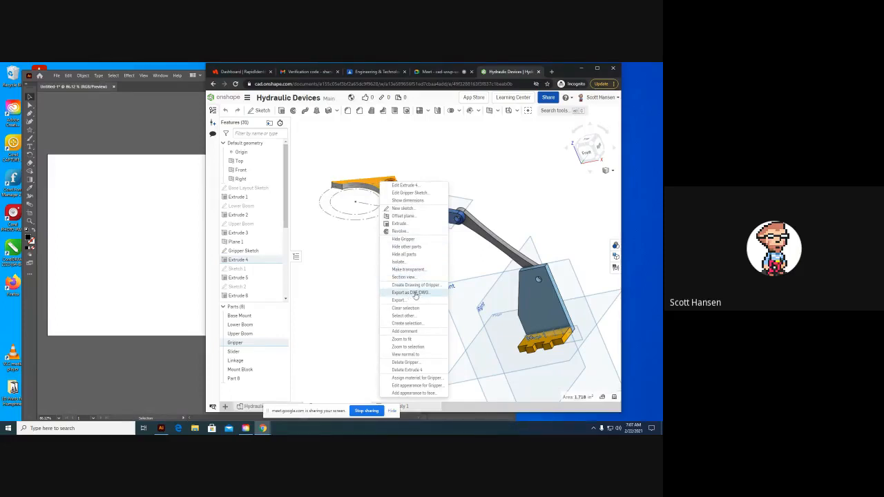
click(413, 292)
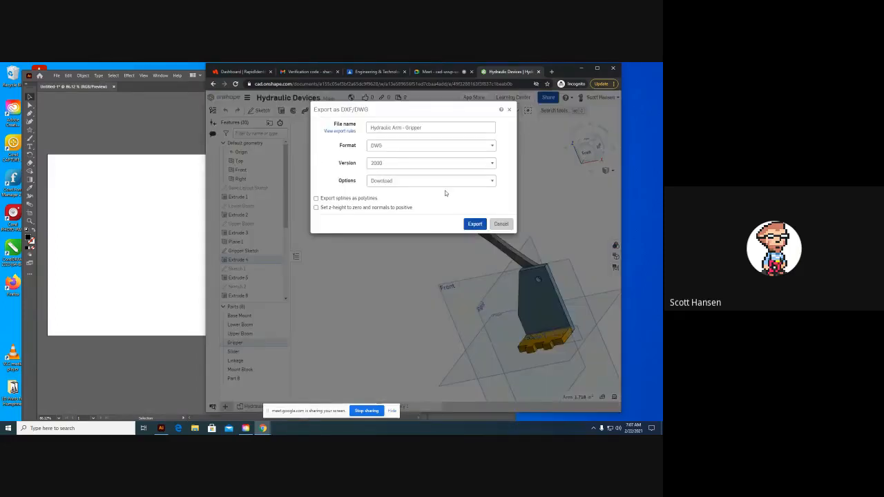
click(474, 224)
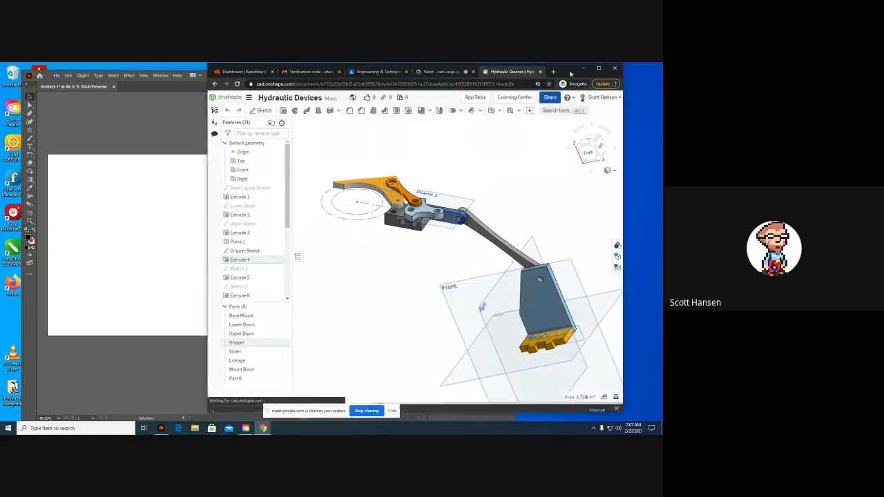
Drag Hydraulic Arm - Gripper.dwg into Illustrator and open it at Original Size.
drag(570, 73, 641, 73)
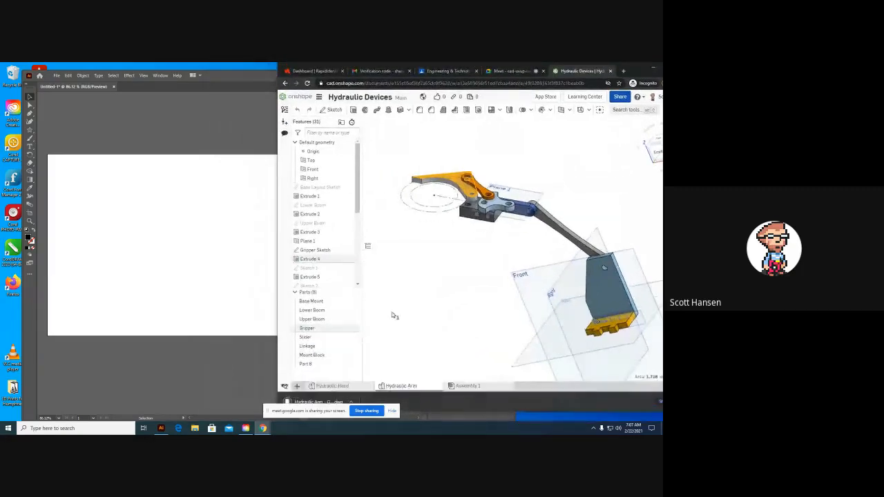
drag(324, 401, 184, 225)
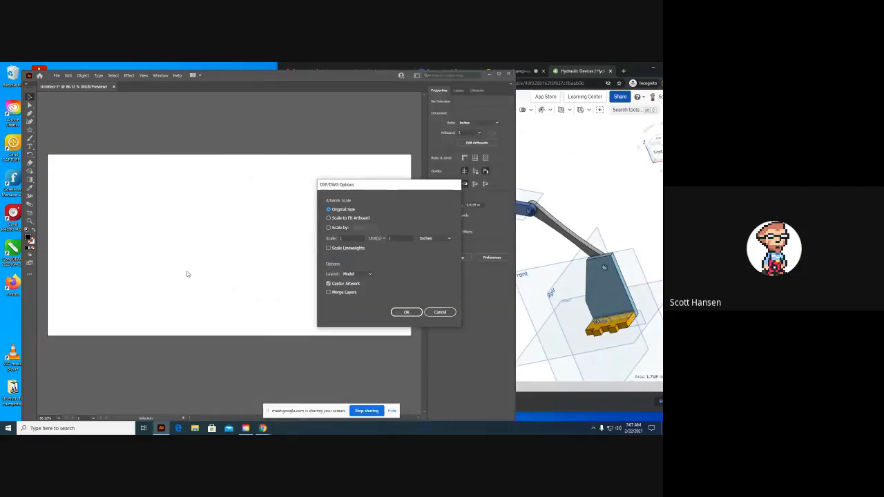
click(406, 313)
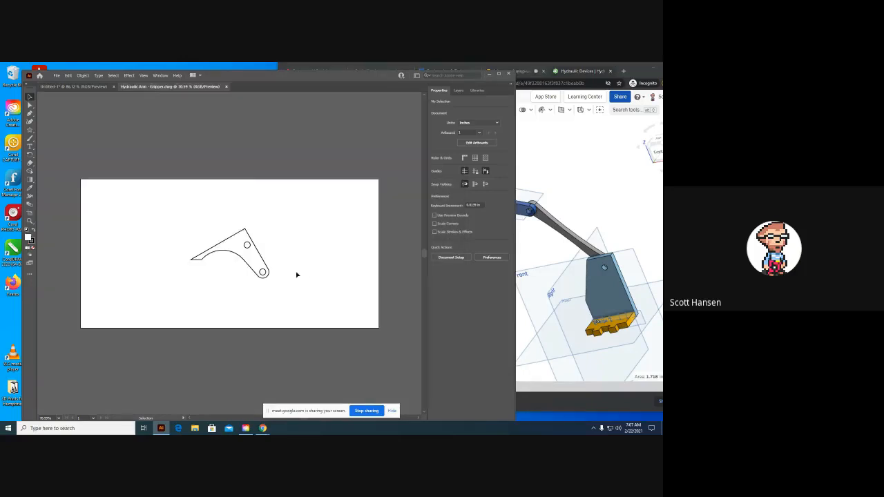
Marquee-select the whole gripper drawing with the Selection tool.
click(246, 250)
click(284, 231)
drag(169, 232, 324, 286)
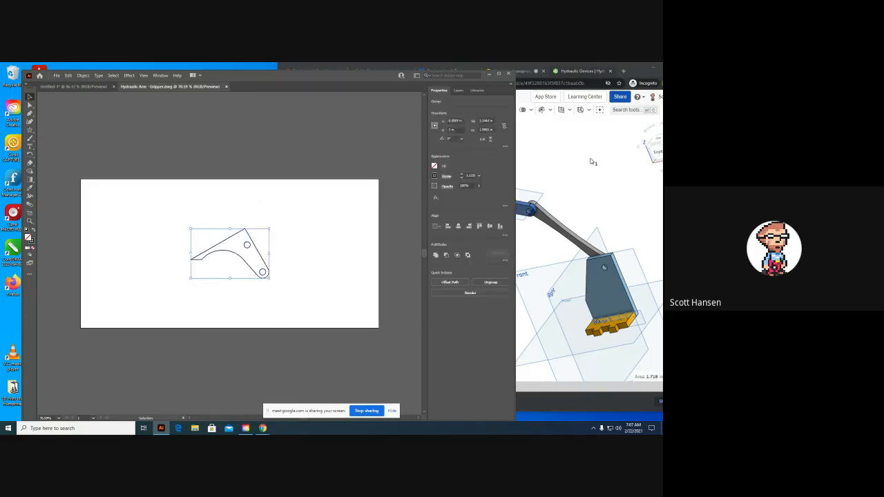
click(590, 158)
click(215, 218)
click(267, 228)
drag(163, 218, 319, 295)
key(a)
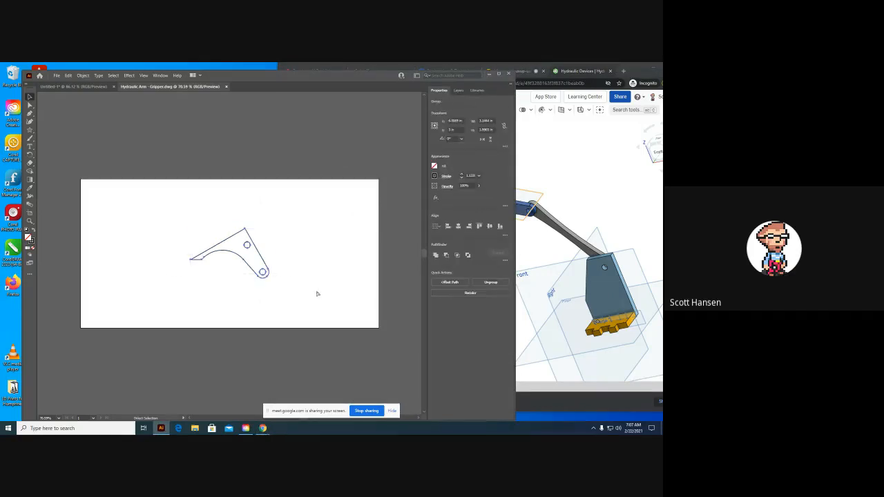
key(v)
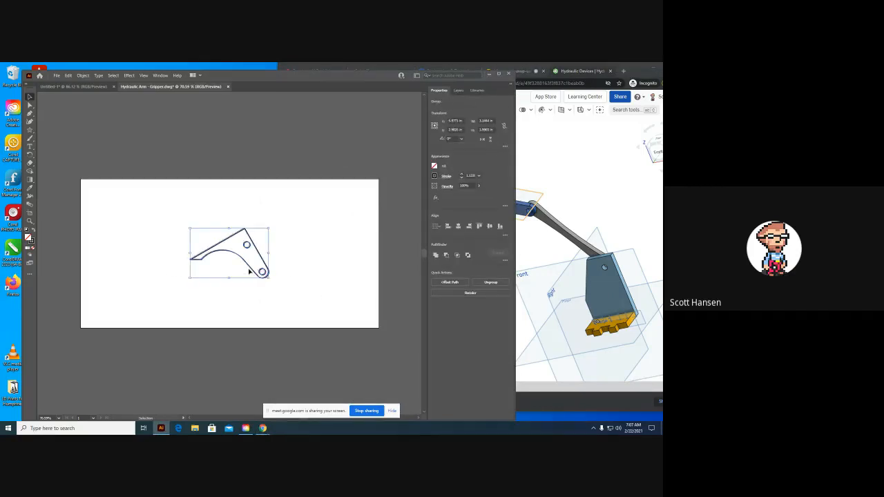
Duplicate the gripper outline toward the upper left, undo a stray segment move, and select the lower outline.
mouse_move(251, 270)
mouse_down()
mouse_move(150, 230)
mouse_move(241, 272)
mouse_move(188, 282)
mouse_up()
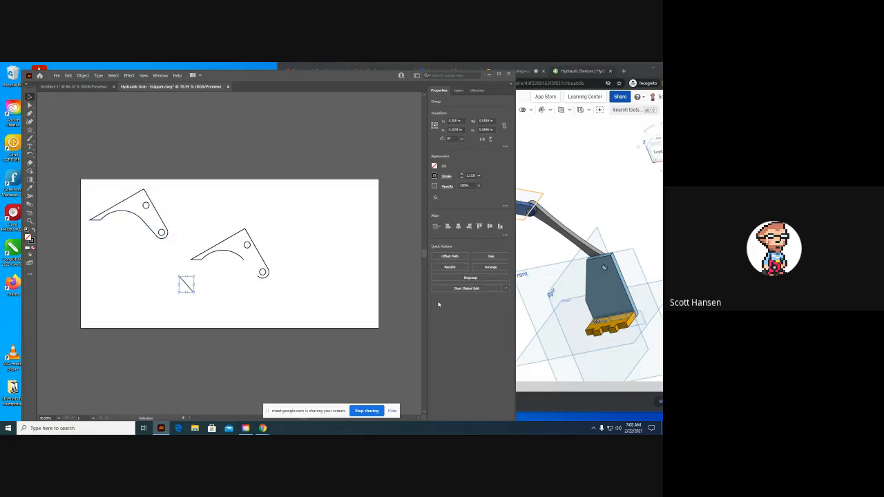
key(ctrl+z)
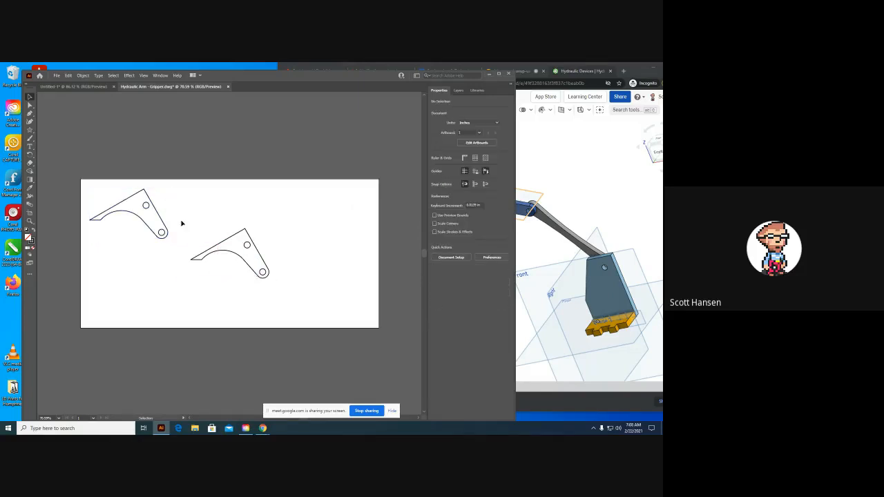
mouse_move(182, 220)
mouse_down()
mouse_move(296, 288)
mouse_move(256, 271)
mouse_move(141, 297)
mouse_up()
Export the Onshape slider sketch as a DWG file named 'Hydraulic Arm'.
click(529, 207)
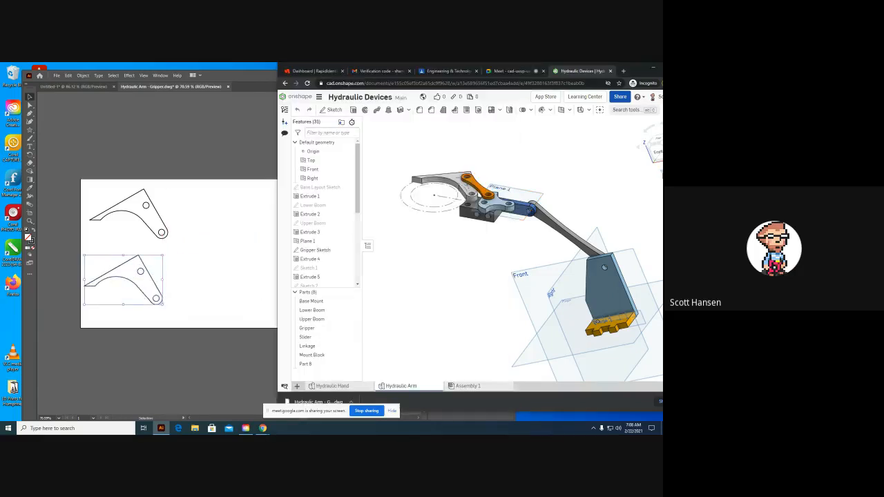
right_click(495, 217)
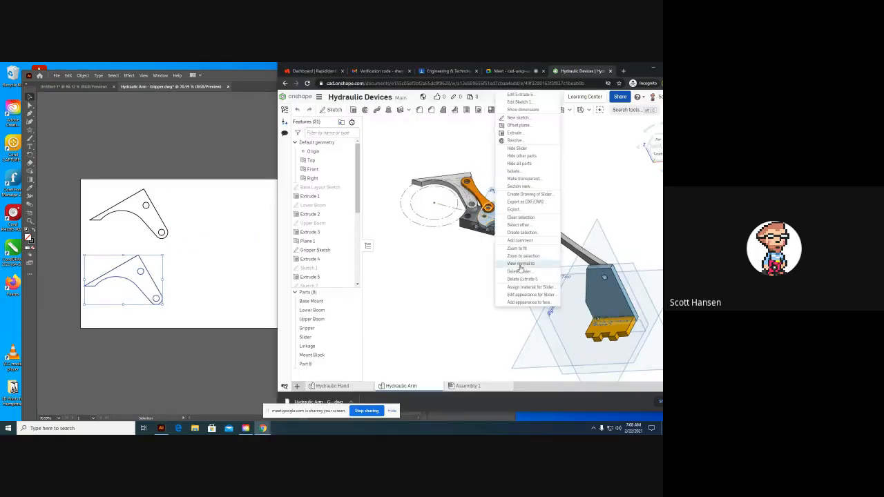
click(531, 196)
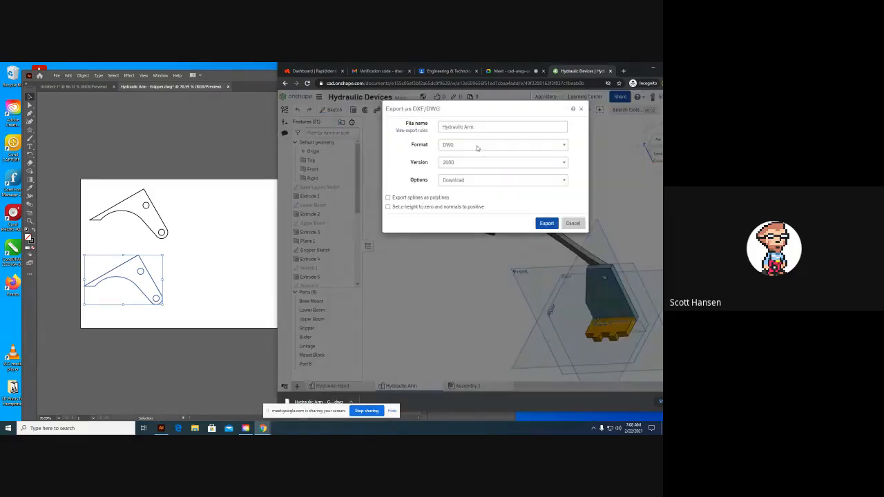
click(546, 223)
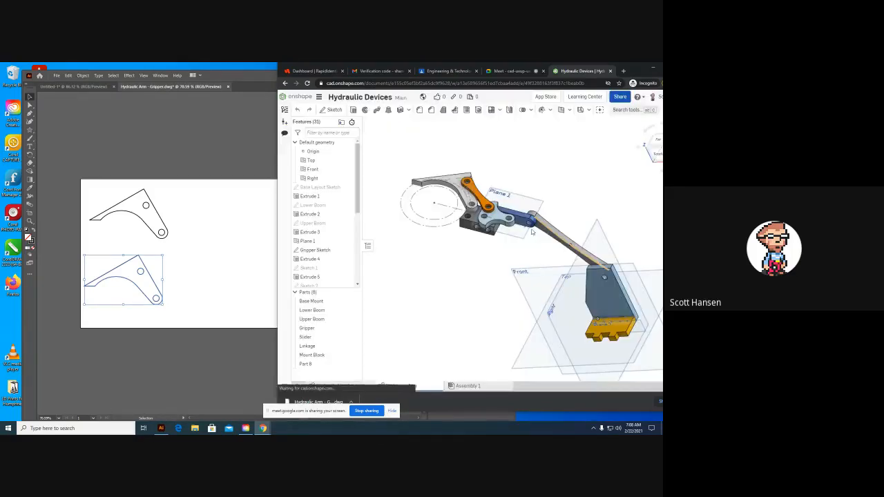
Open the downloaded Hydraulic Arm.dwg in Illustrator at original size.
drag(308, 402, 251, 231)
drag(323, 256, 220, 177)
click(406, 312)
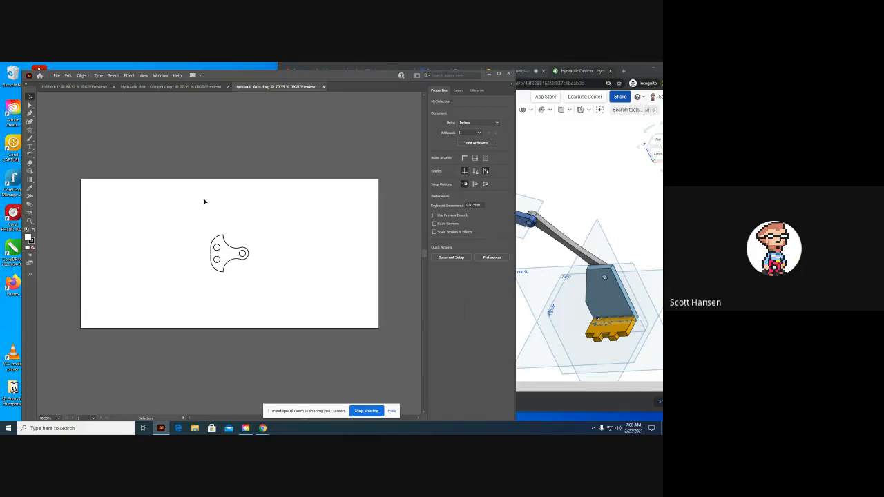
Close the Hydraulic Arm.dwg document and place Hydraulic Arm.dwg from Downloads into the gripper document.
click(321, 88)
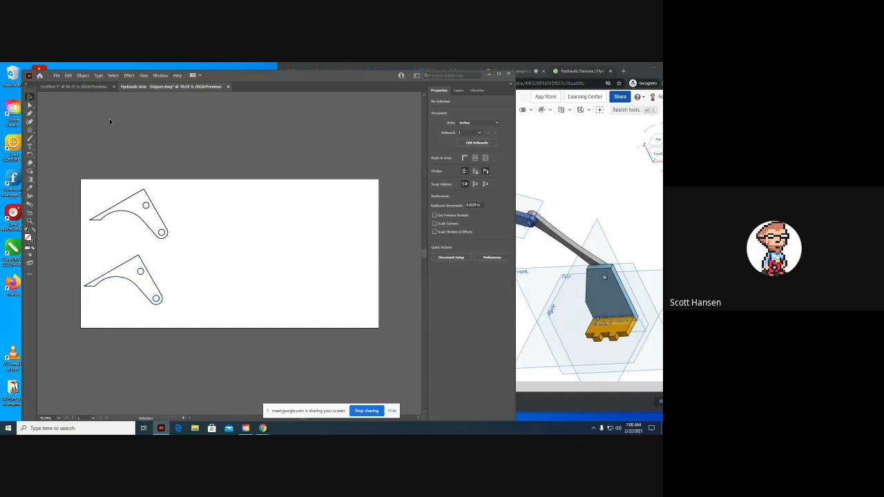
click(57, 76)
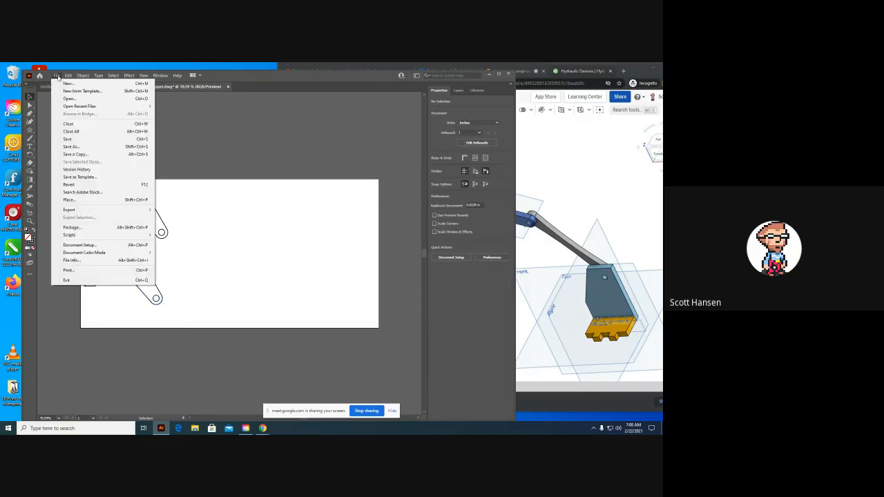
click(81, 201)
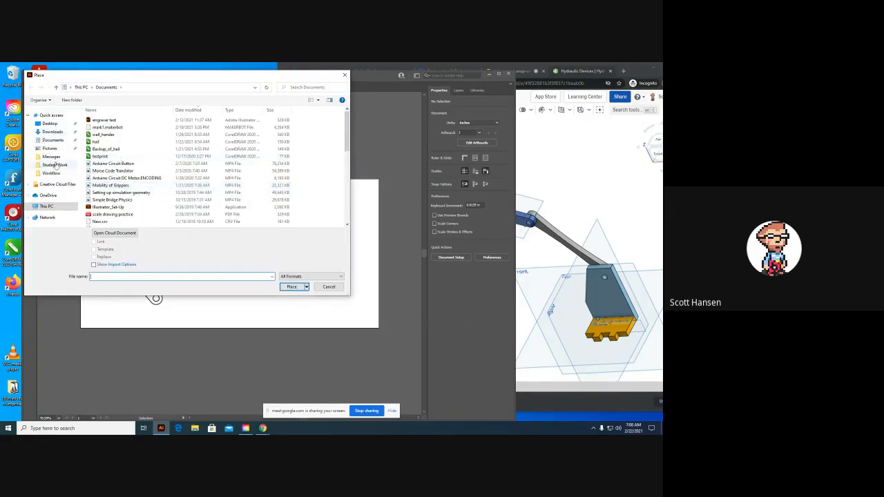
click(61, 134)
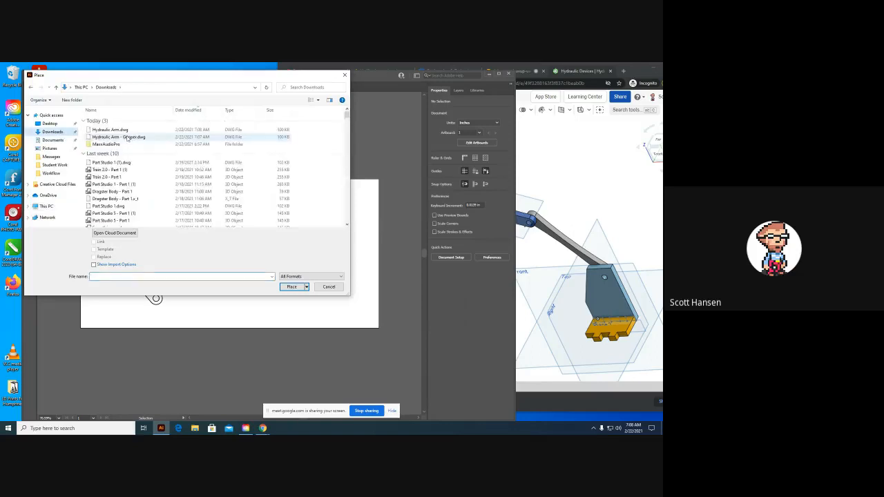
click(125, 130)
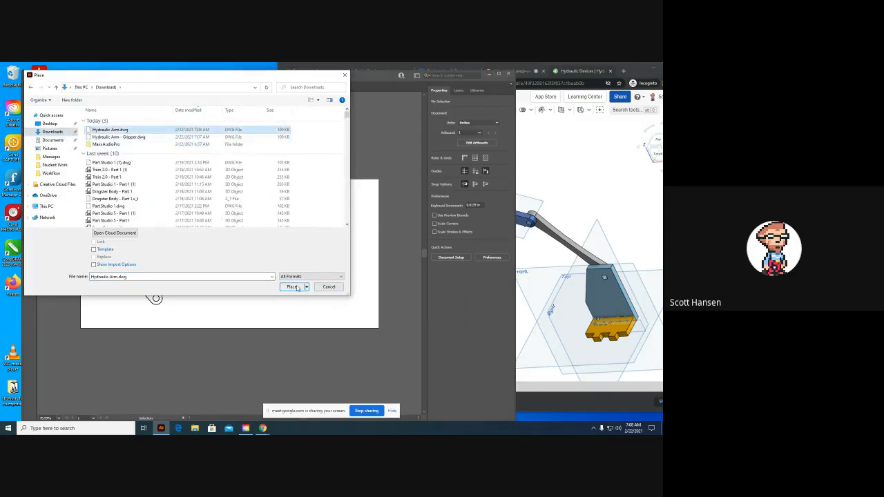
click(291, 286)
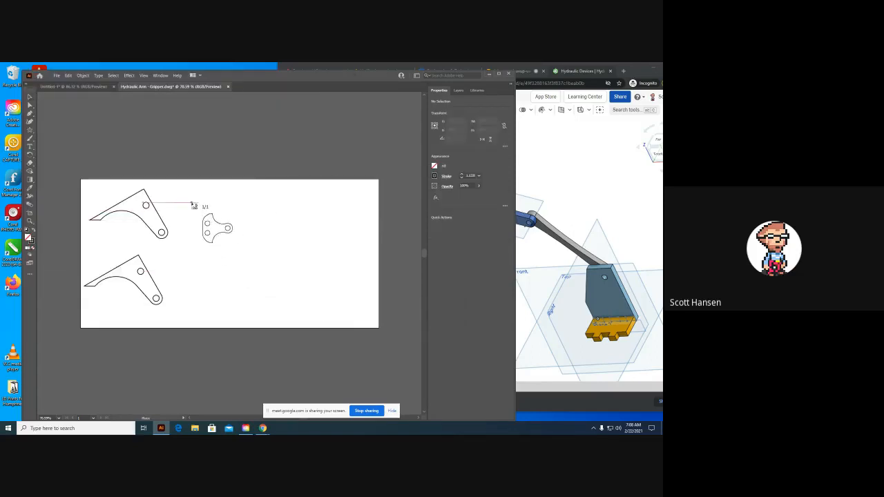
Drop the slider outline beside the upper gripper, then marquee-select all three outlines.
click(181, 186)
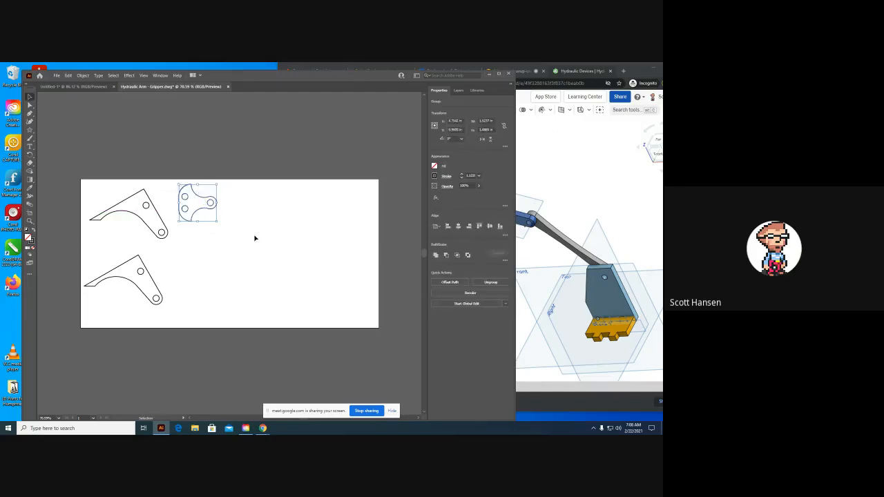
click(561, 197)
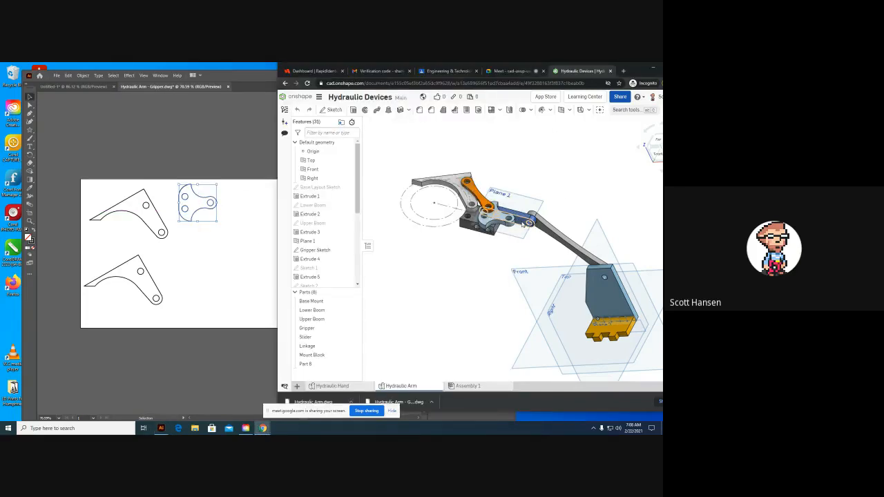
drag(521, 171, 525, 167)
click(235, 145)
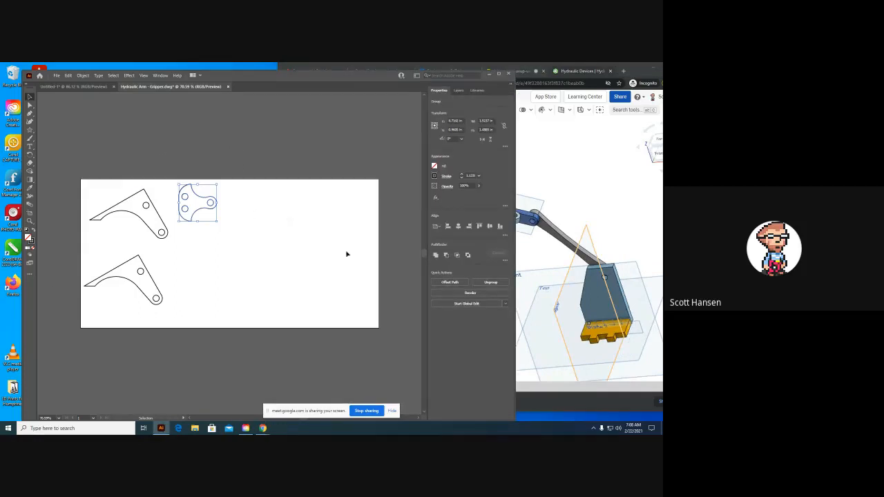
click(283, 131)
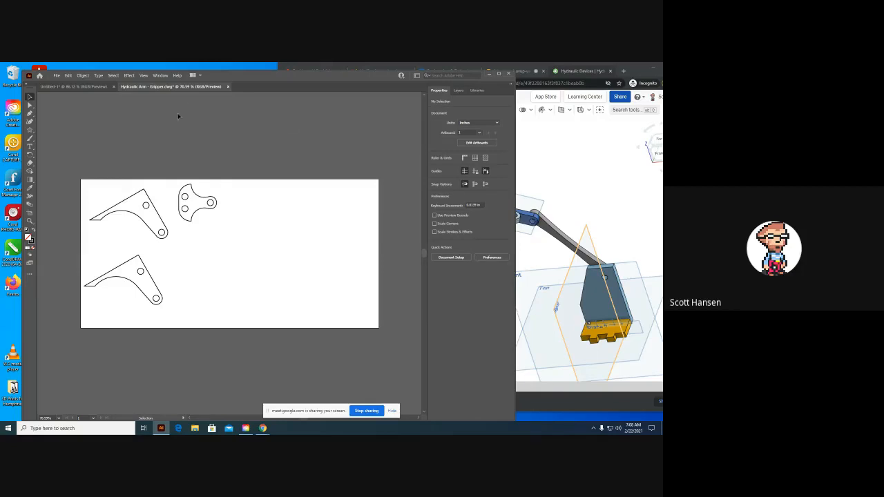
drag(80, 183, 283, 367)
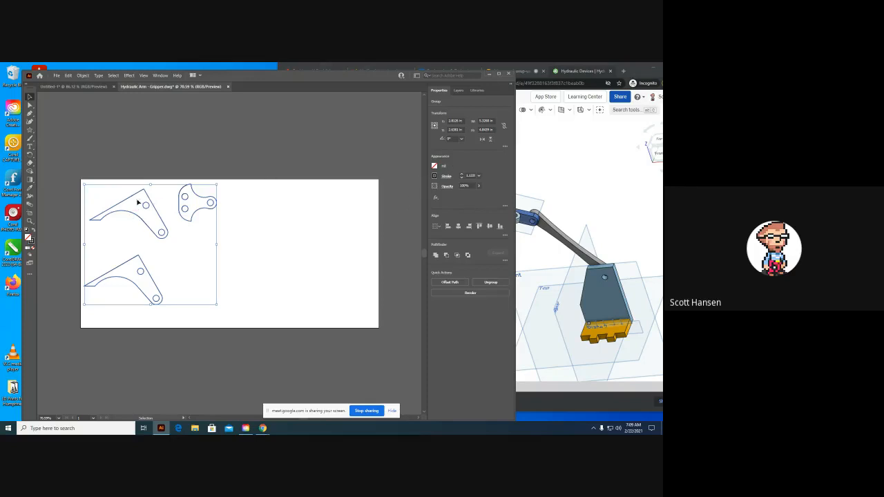
Set the fill of the three part outlines to None.
click(435, 167)
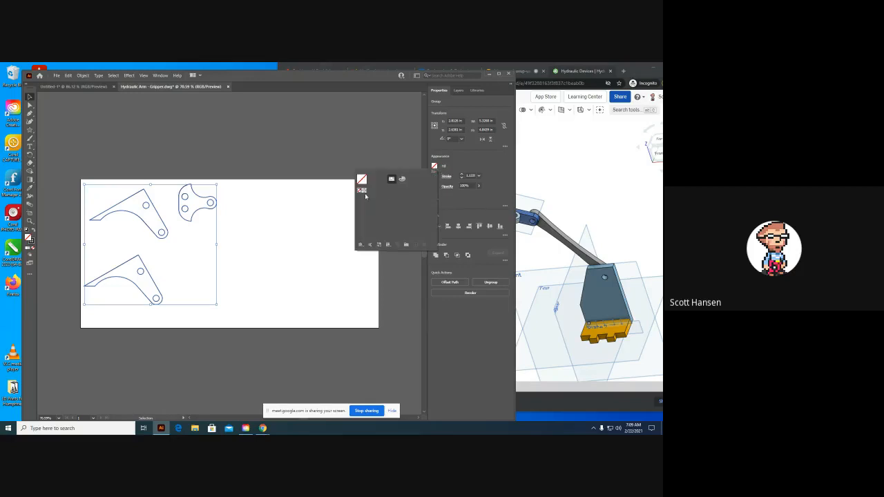
click(405, 180)
click(429, 239)
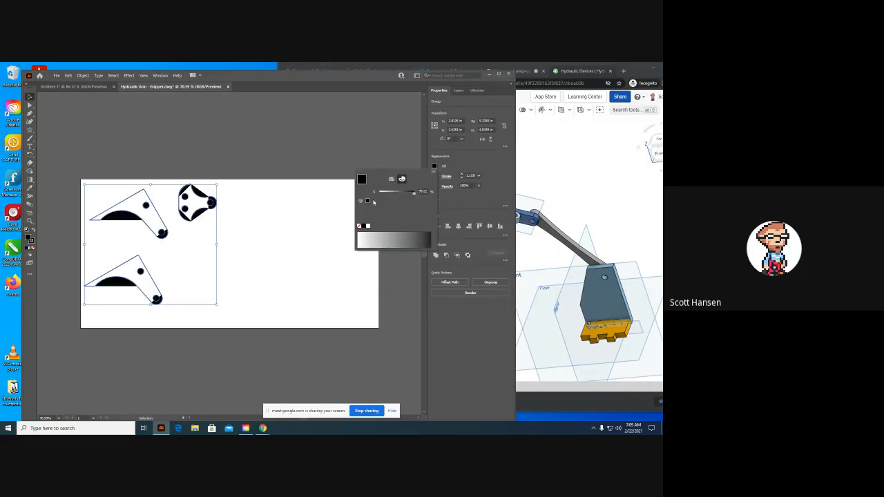
click(359, 225)
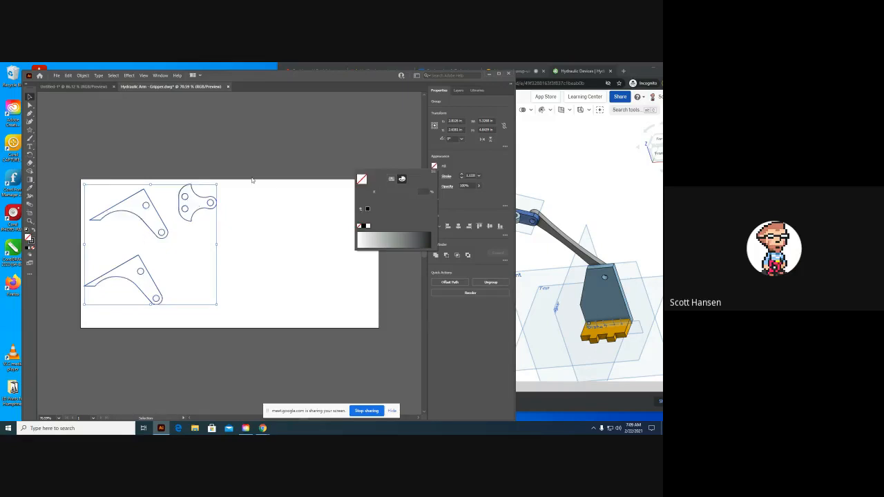
click(474, 168)
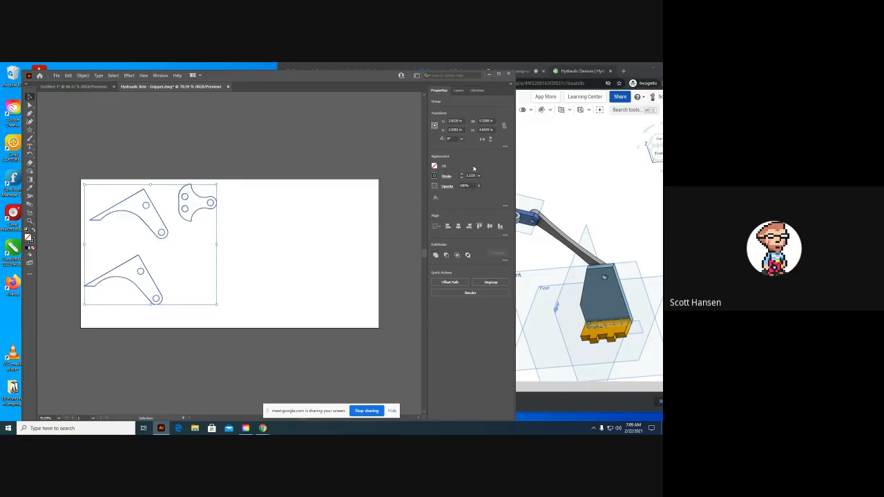
Give the outlines a 1 pt stroke weight and deselect them.
click(434, 176)
click(467, 175)
click(479, 176)
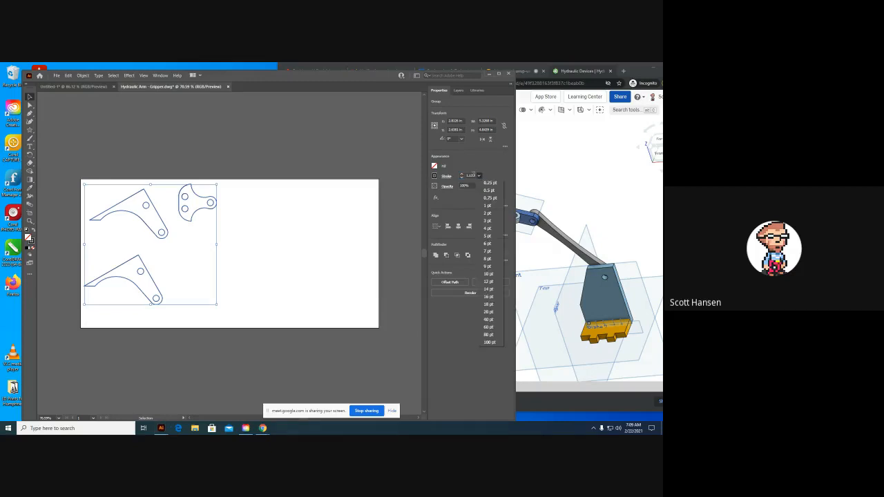
click(474, 174)
click(470, 176)
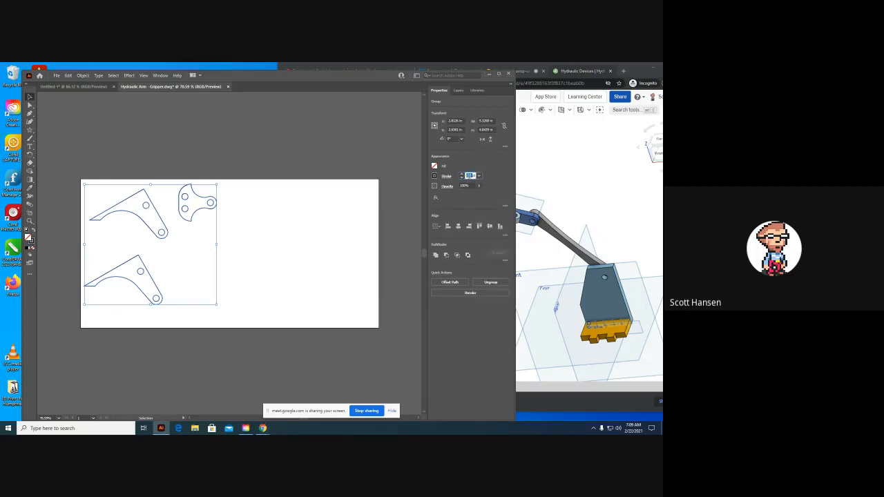
text(1)
key(Return)
key(Return)
click(184, 246)
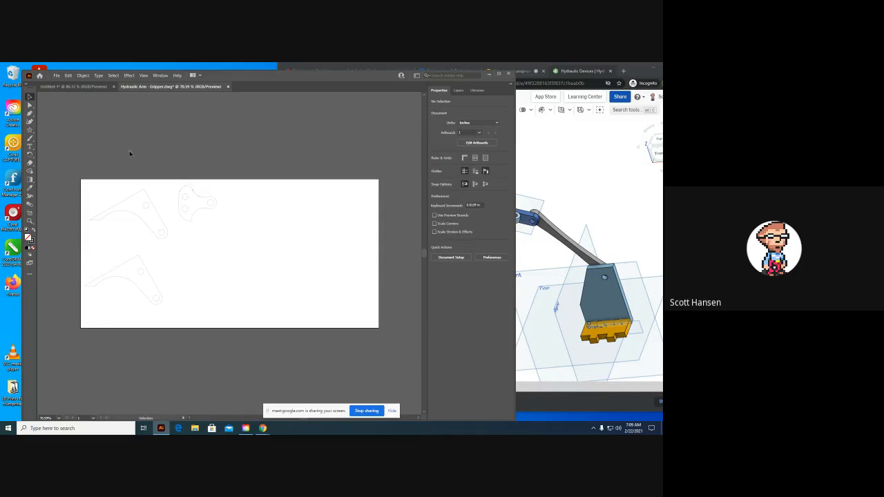
Zoom in and marquee-select the two gripper outlines and the slider outline with the Selection tool.
key(a)
key(ctrl+o)
key(Escape)
key(alt+o)
key(Escape)
scroll(204, 255, up, 1)
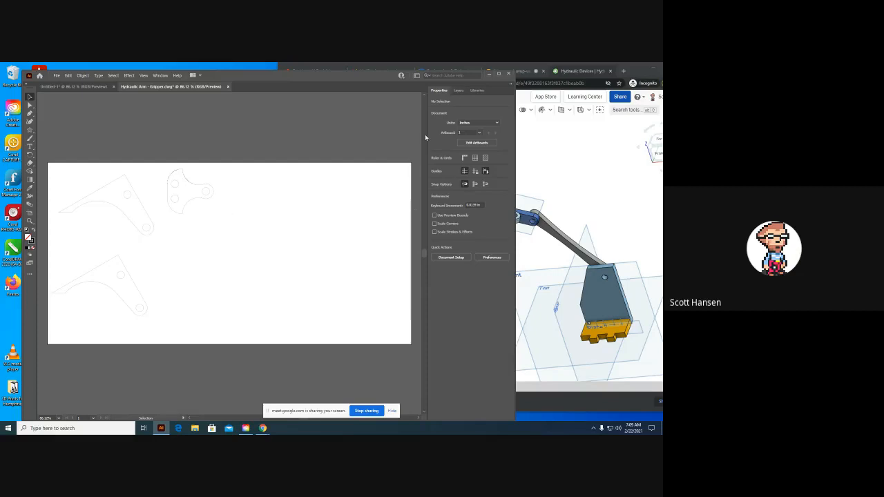
key(b)
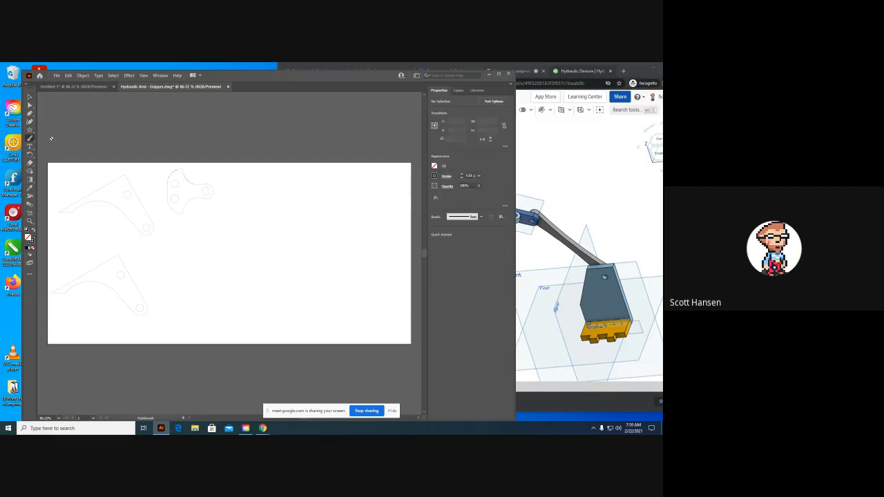
click(29, 96)
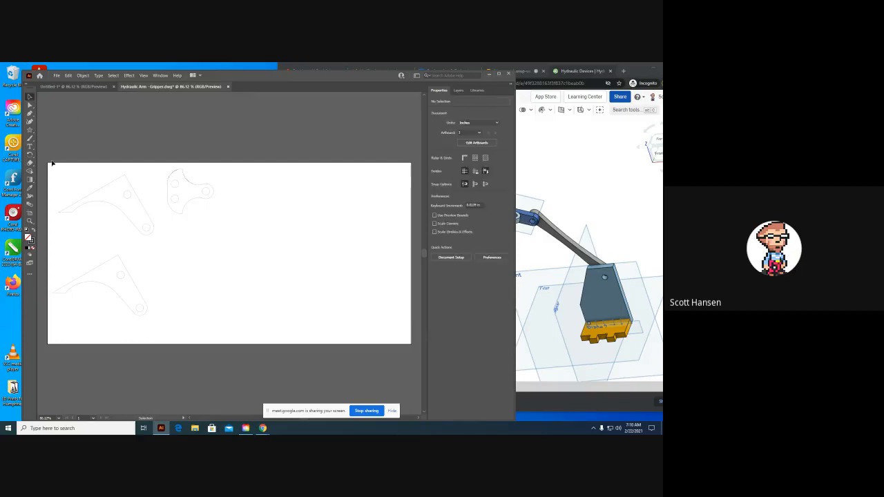
drag(51, 162, 256, 359)
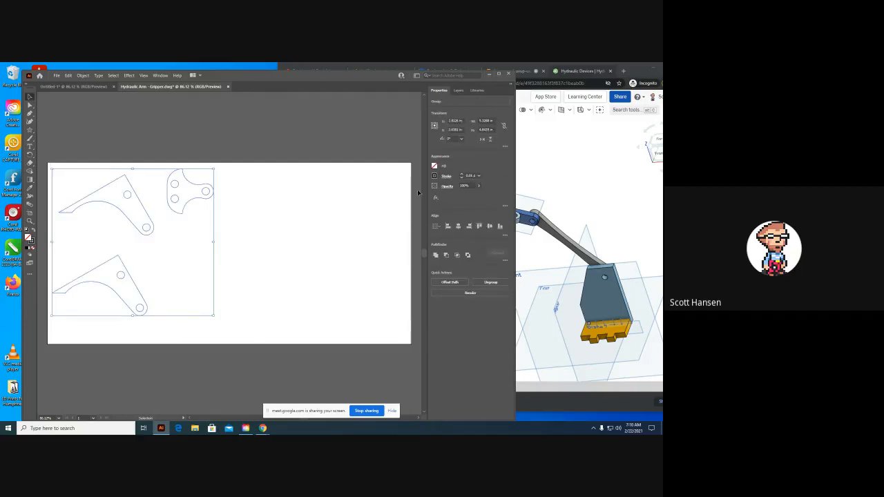
Set the outlines' stroke to pure red (R 255, FF0000) in the Color Mixer, then deselect.
click(434, 176)
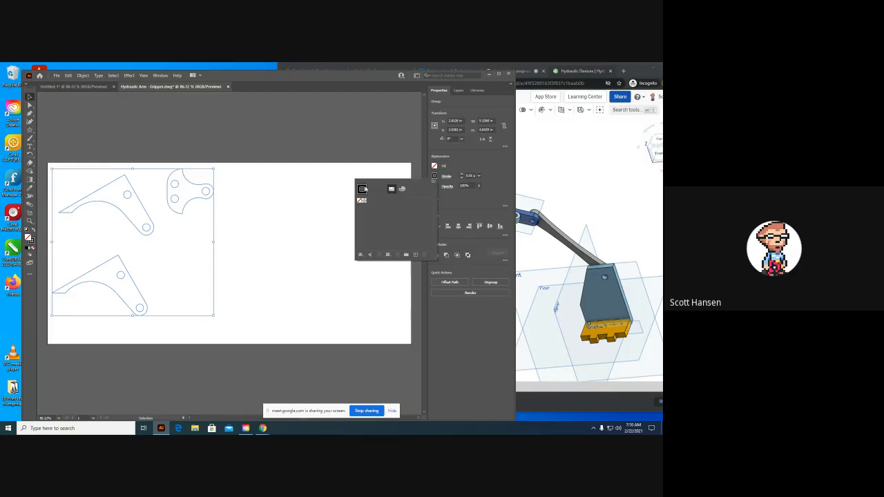
click(402, 189)
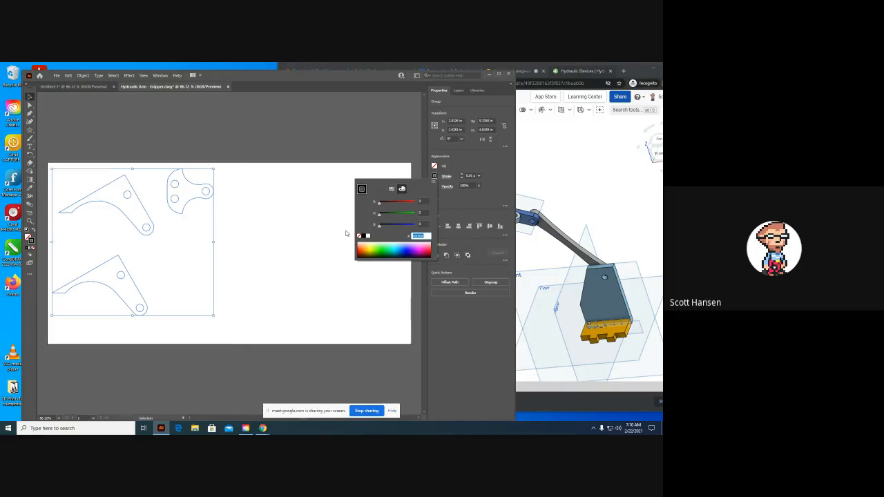
drag(378, 203, 424, 205)
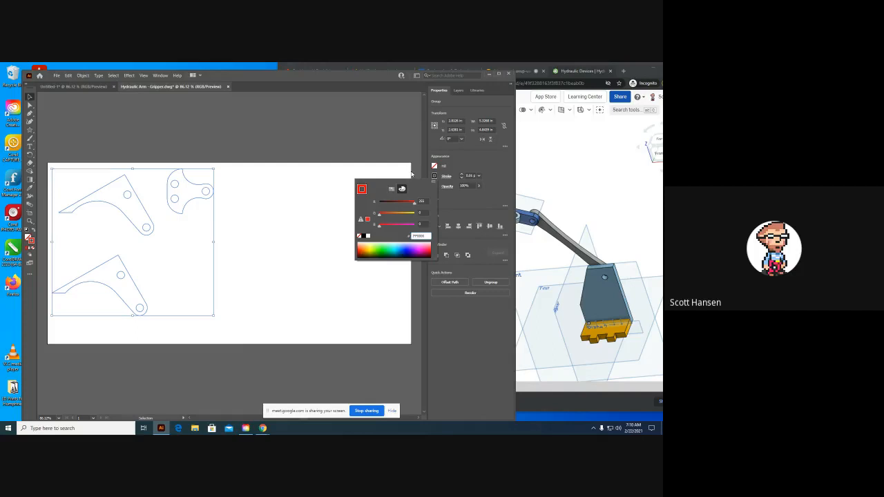
click(358, 152)
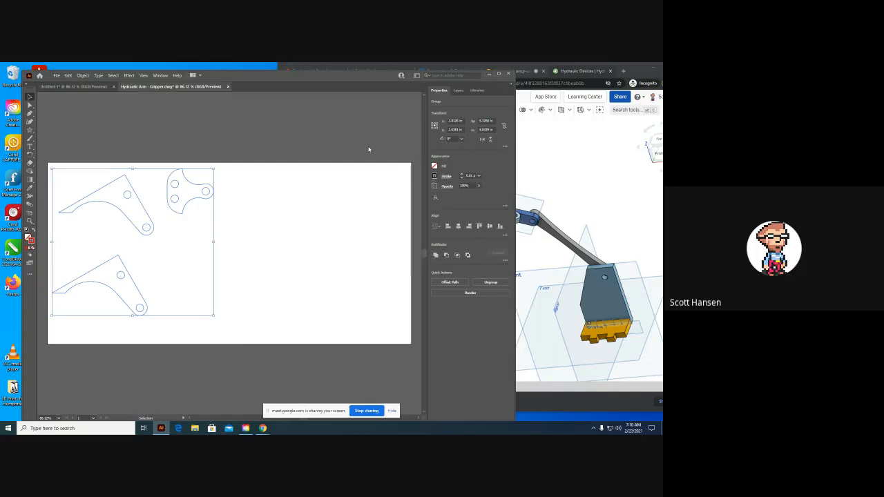
click(193, 129)
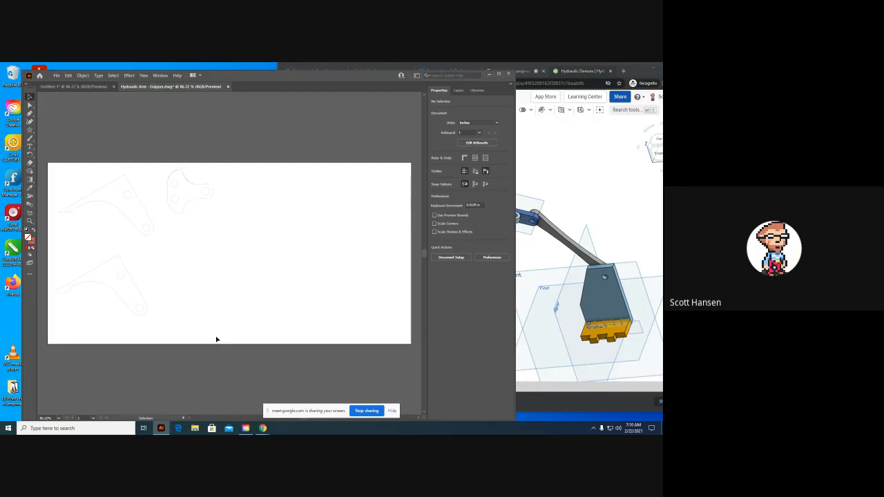
drag(219, 342, 34, 153)
click(268, 134)
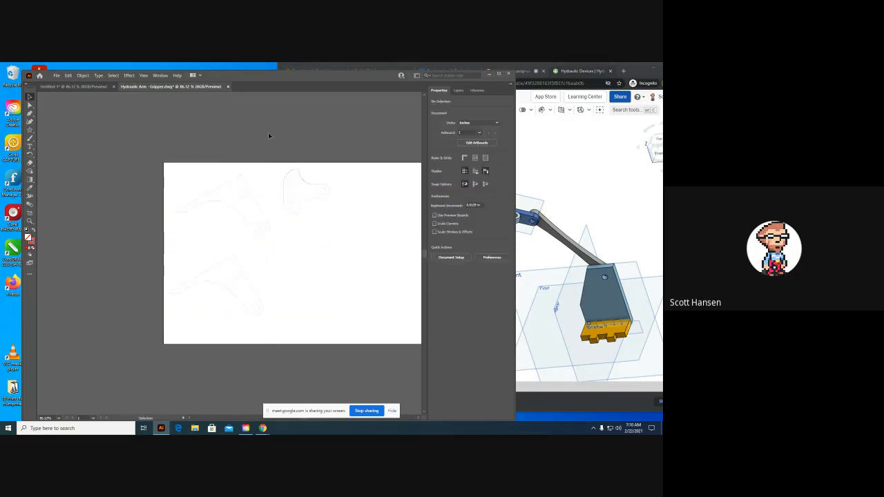
drag(382, 345, 310, 341)
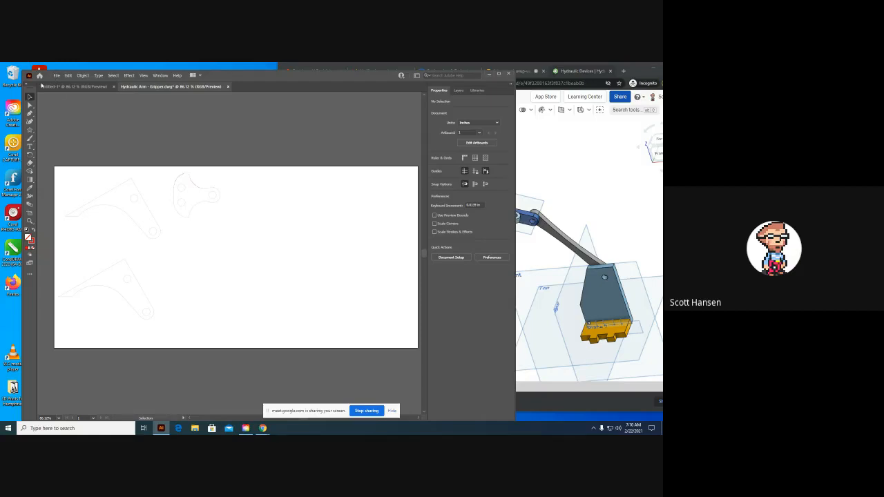
click(68, 74)
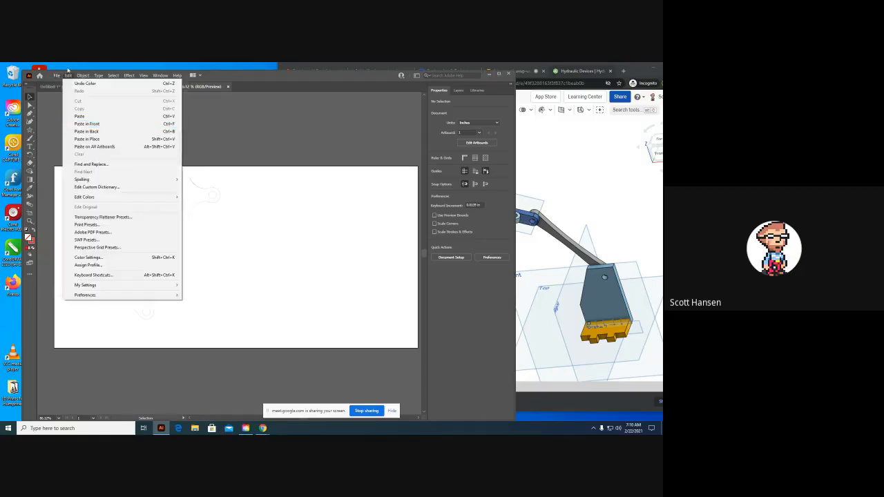
mouse_move(55, 78)
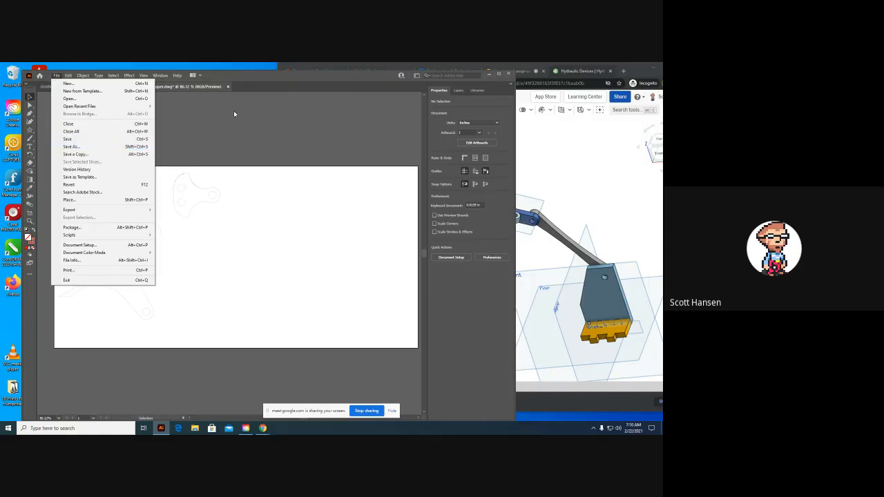
click(290, 105)
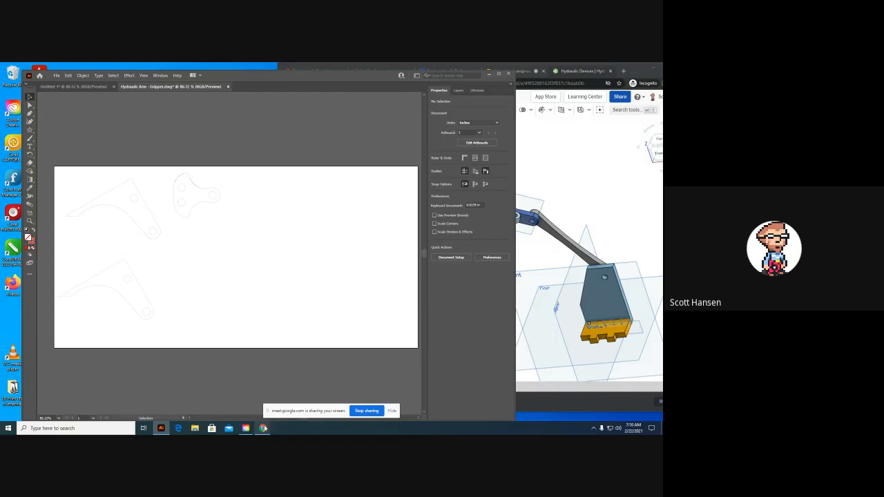
Bring the Google Meet tab forward, dismiss the meeting-ready card, and choose Stop recording.
mouse_move(269, 419)
click(391, 410)
click(324, 64)
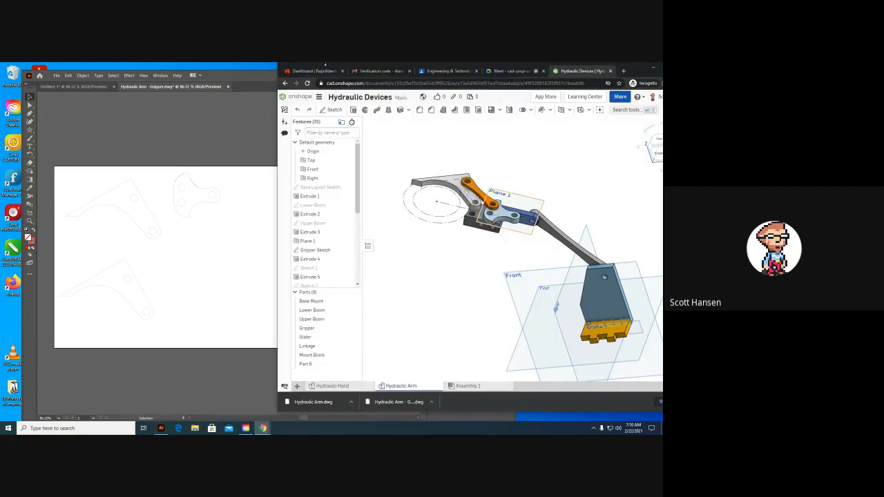
click(323, 71)
click(510, 71)
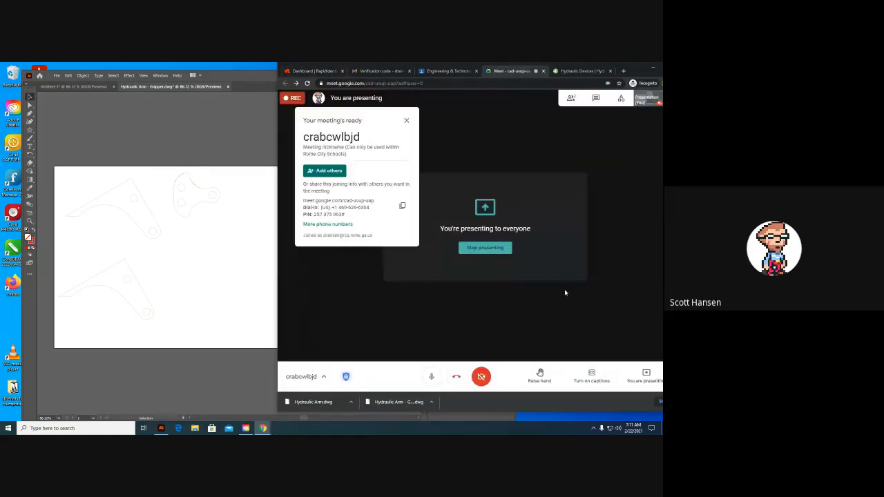
click(406, 120)
drag(636, 68, 511, 70)
click(558, 379)
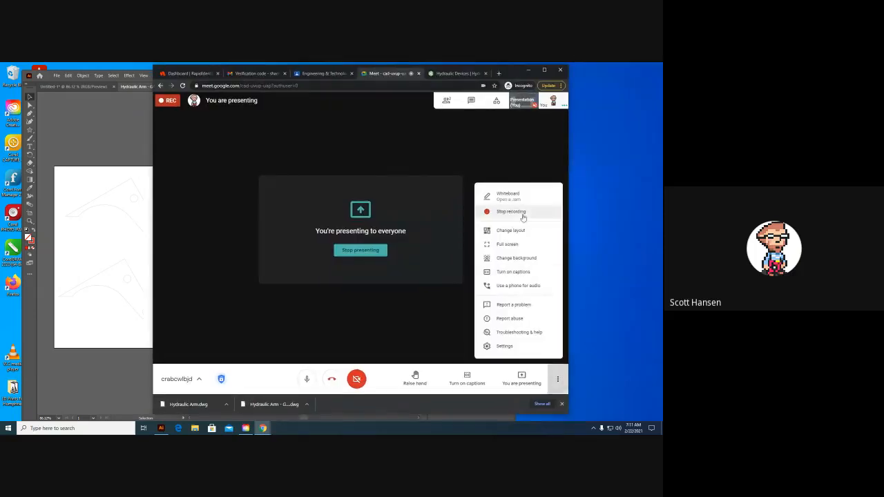